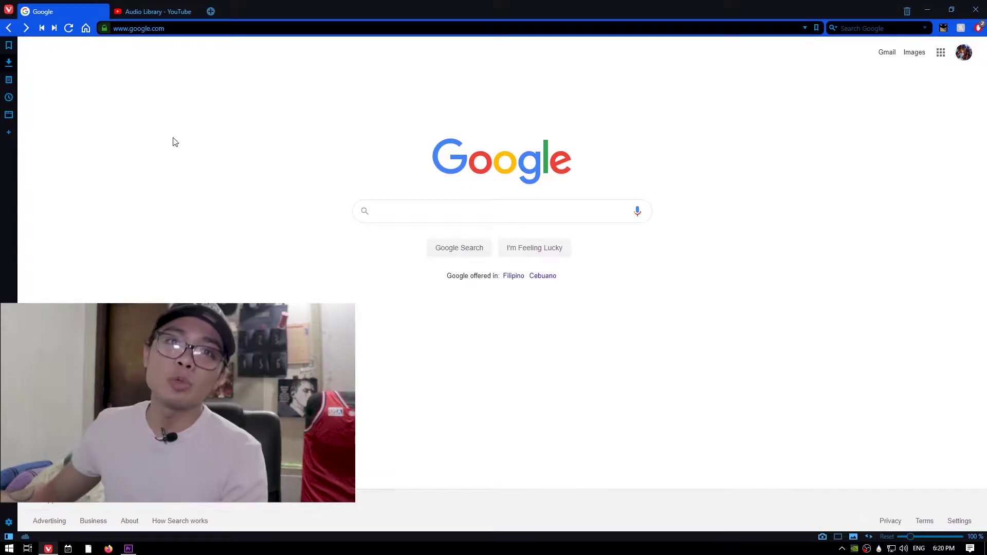
Go to the Rainmeter website at rainmeter.net.
left_click(220, 29)
type("raiunm")
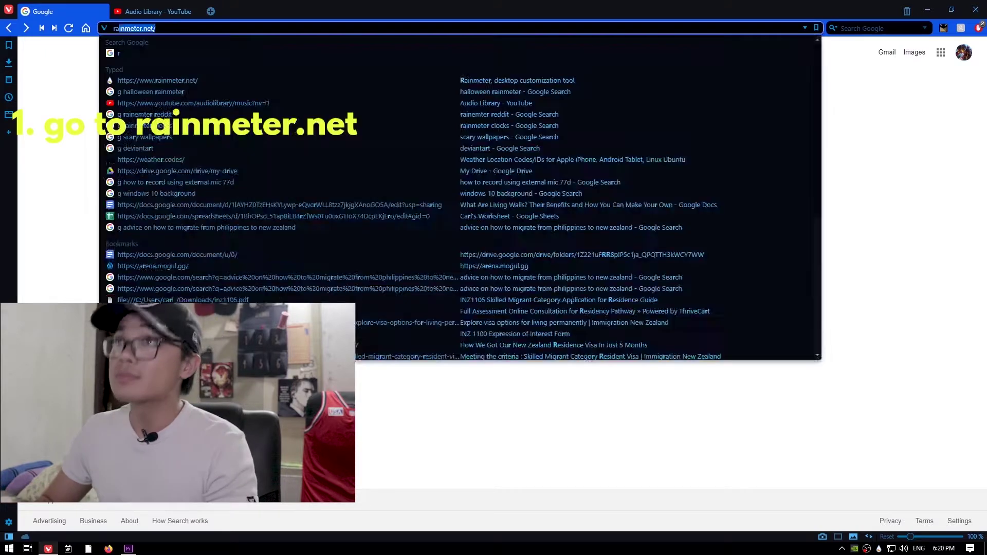
key("BackSpace")
key("BackSpace")
key("BackSpace")
type("nm")
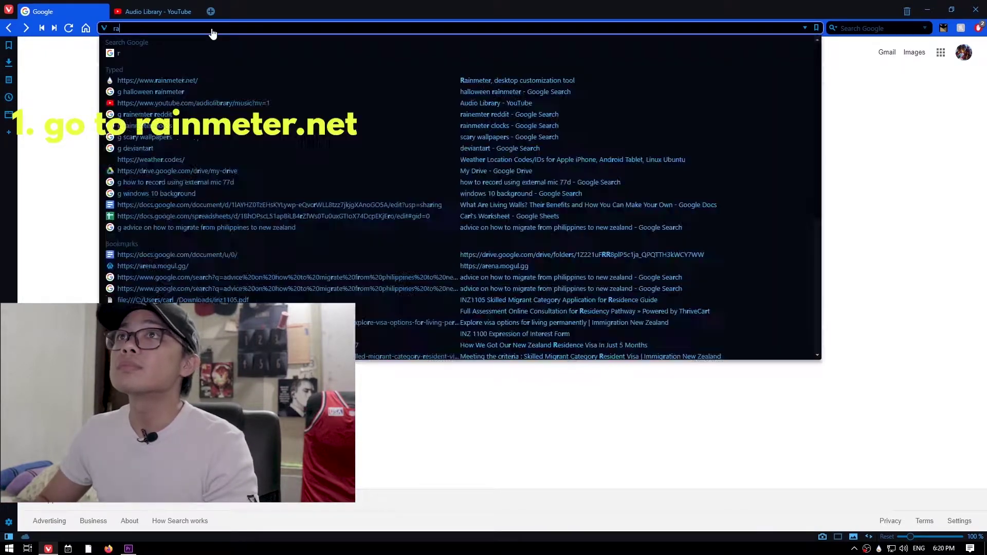
key("Return")
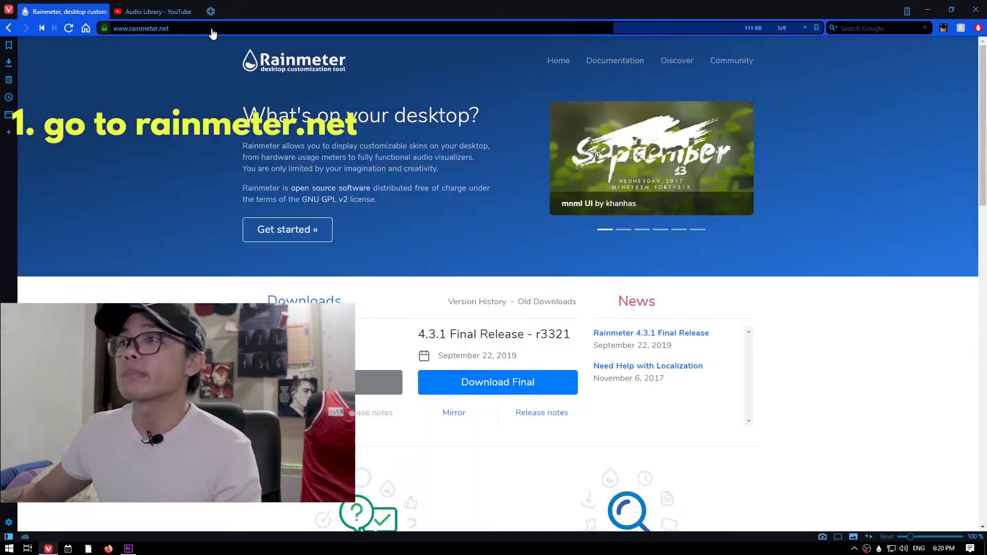
Download the Rainmeter 4.3.1 Final Release installer, save it, and run it from the browser's downloads.
left_click_drag(418, 335, 503, 338)
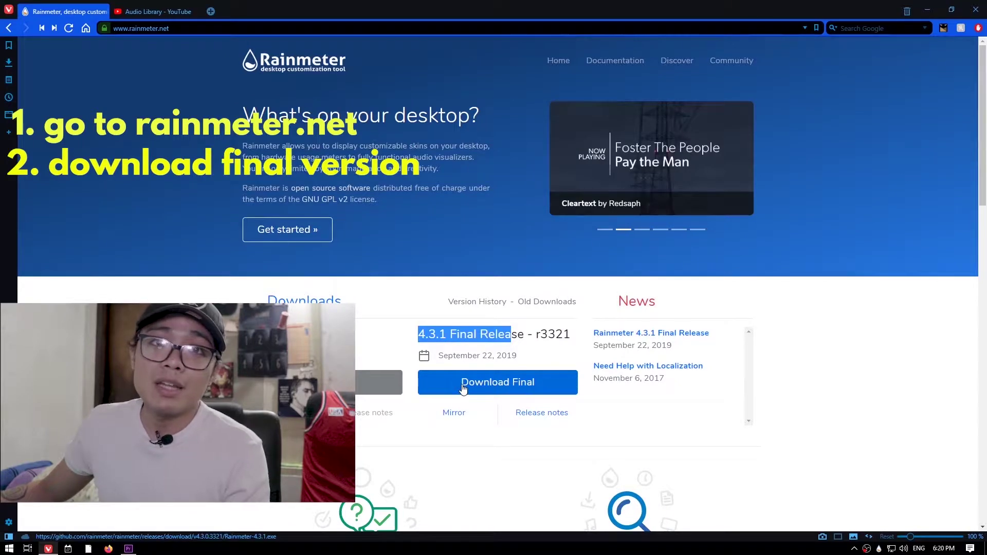
left_click(470, 334)
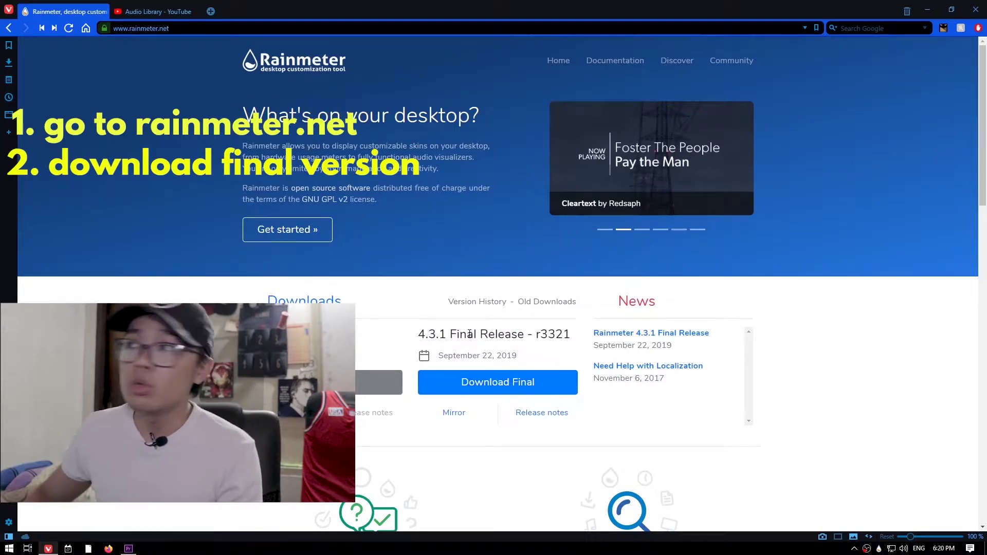
left_click(479, 382)
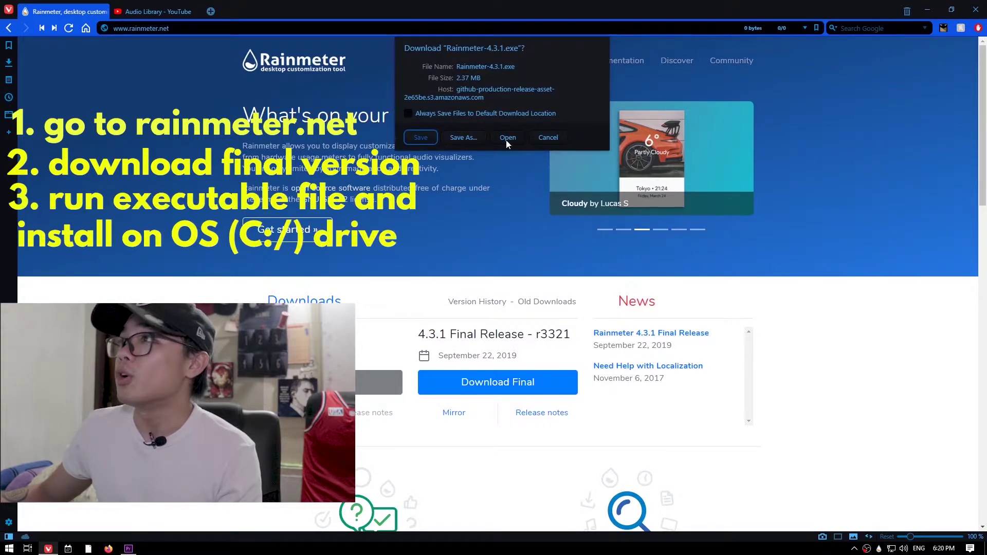
left_click(419, 135)
left_click(9, 63)
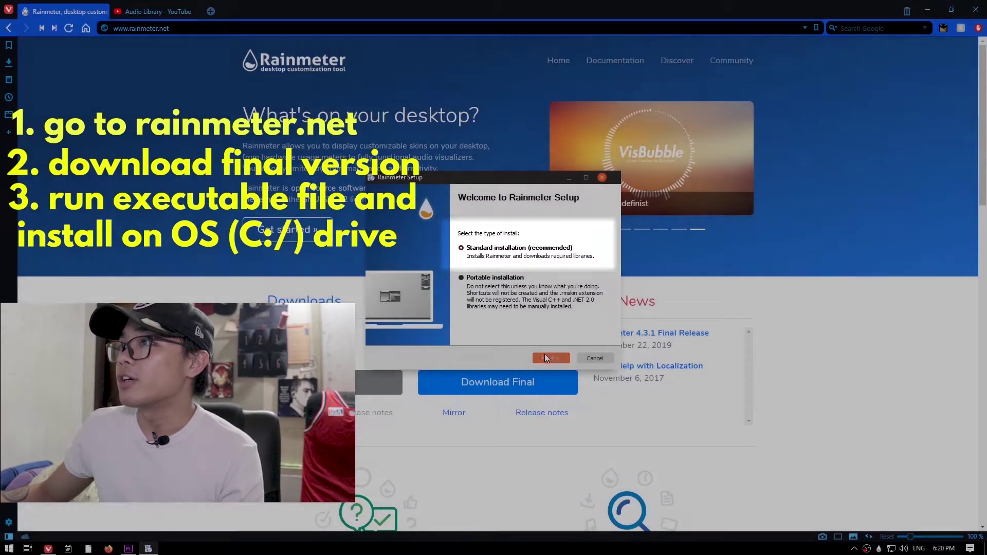
Install Rainmeter with the standard installation, keeping the given destination folder and launch on startup enabled.
left_click(546, 358)
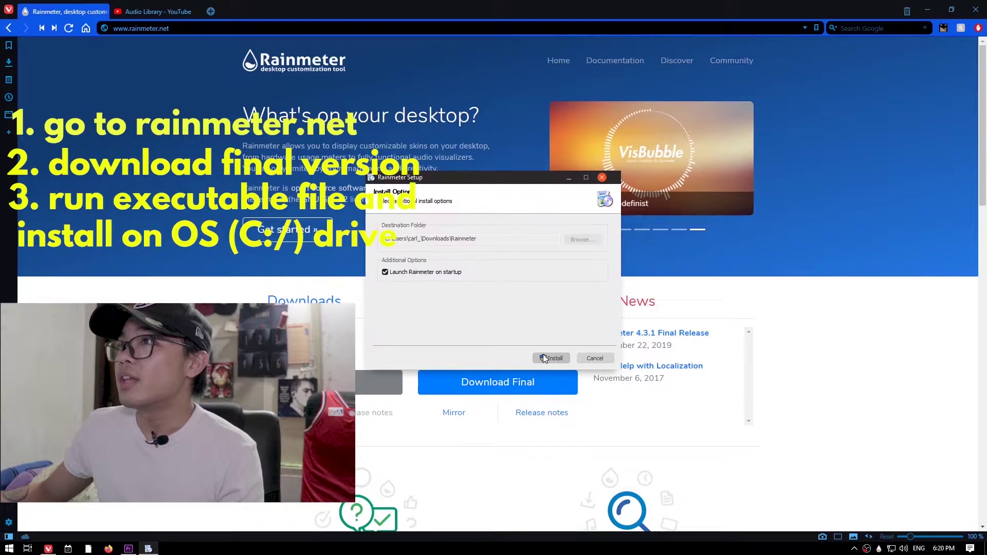
left_click_drag(386, 238, 446, 237)
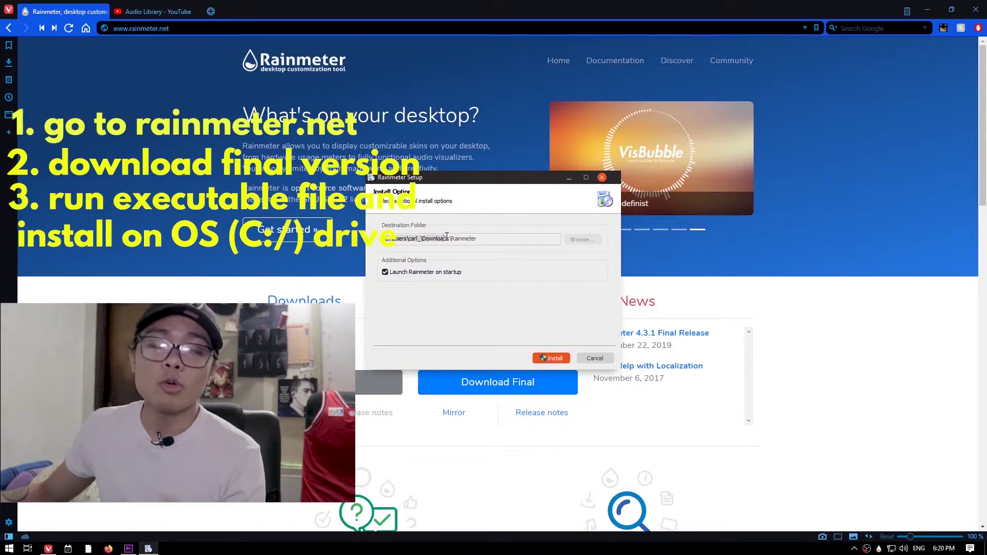
left_click(447, 237)
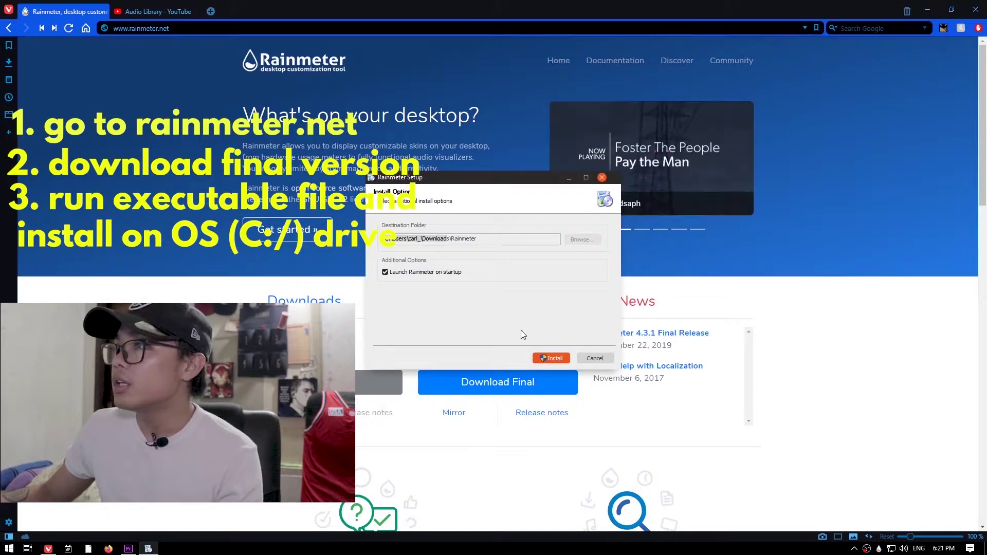
left_click(542, 356)
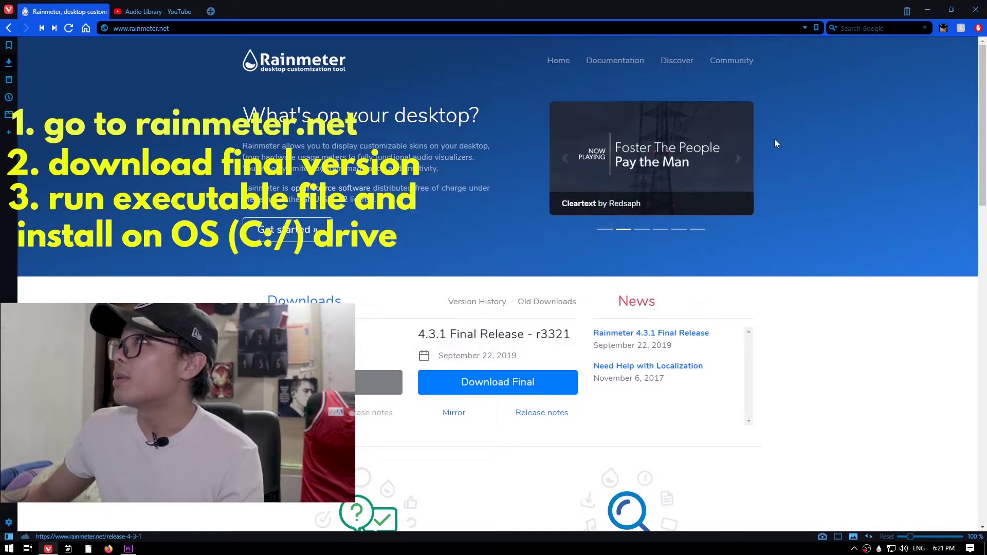
Unload the four default illustro skins from the desktop: Welcome, Clock, System and the disks box.
left_click(929, 12)
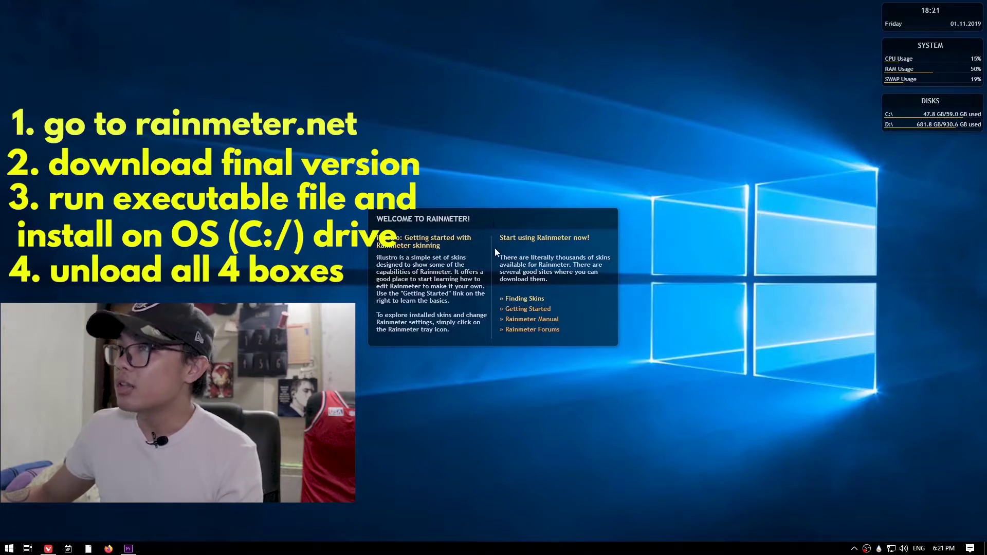
right_click(488, 225)
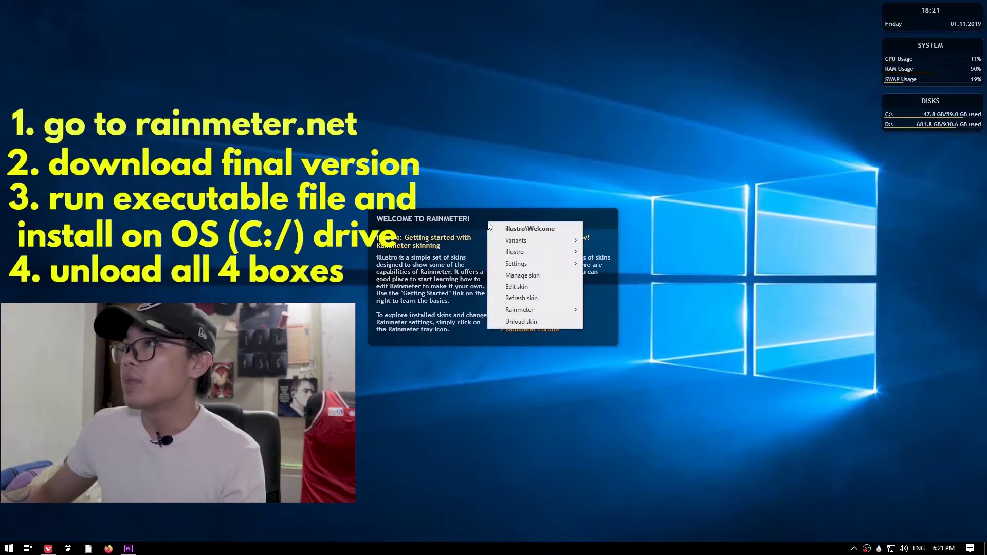
left_click(523, 323)
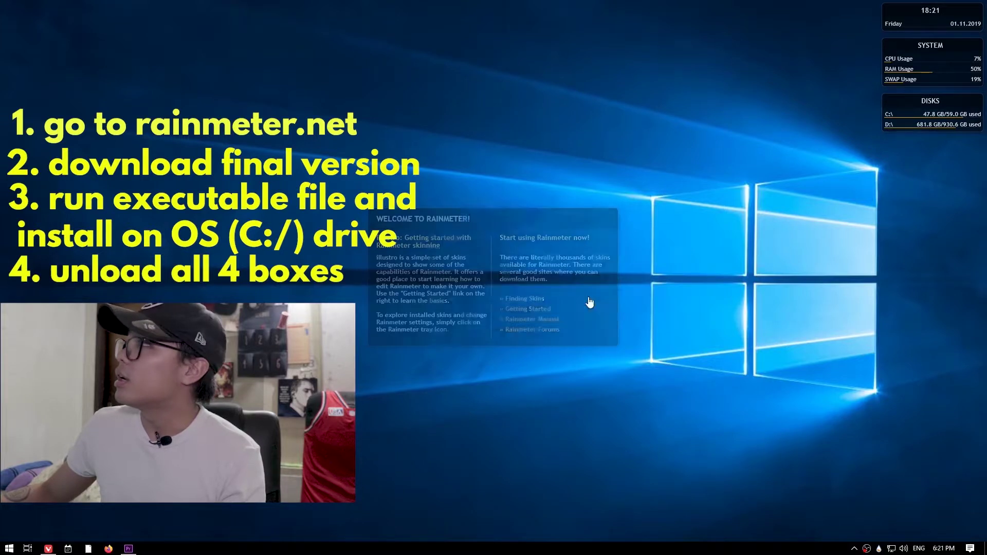
right_click(905, 18)
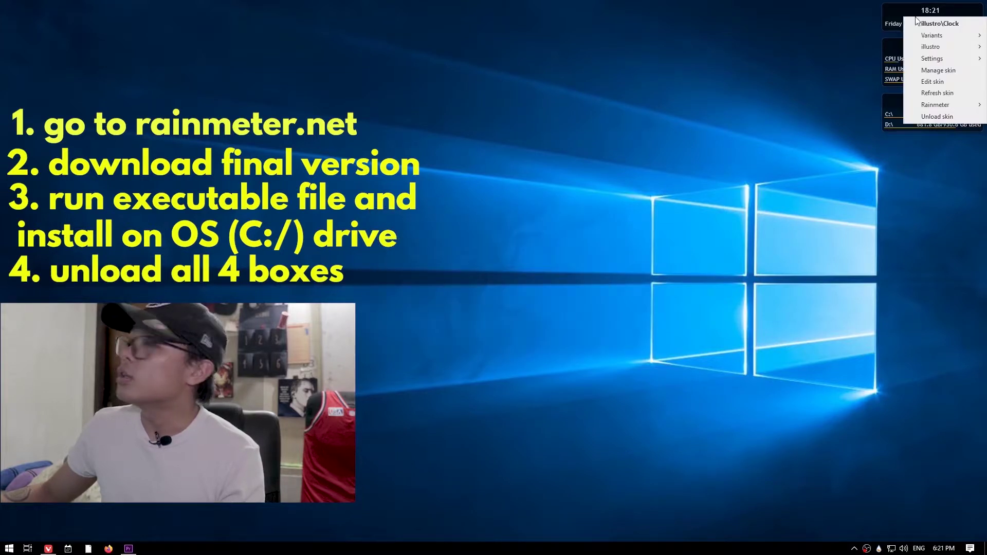
left_click(915, 118)
right_click(906, 70)
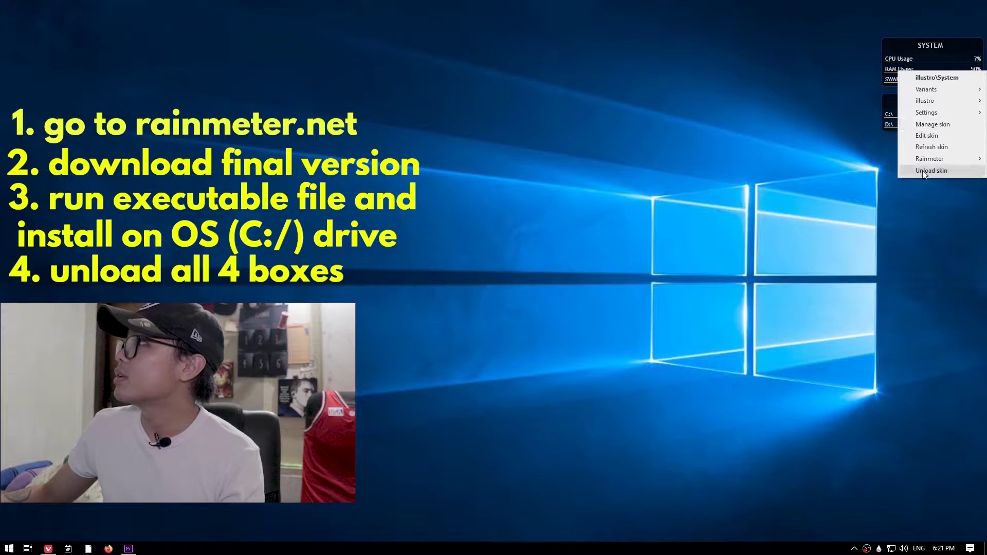
left_click(925, 169)
right_click(906, 111)
left_click(918, 208)
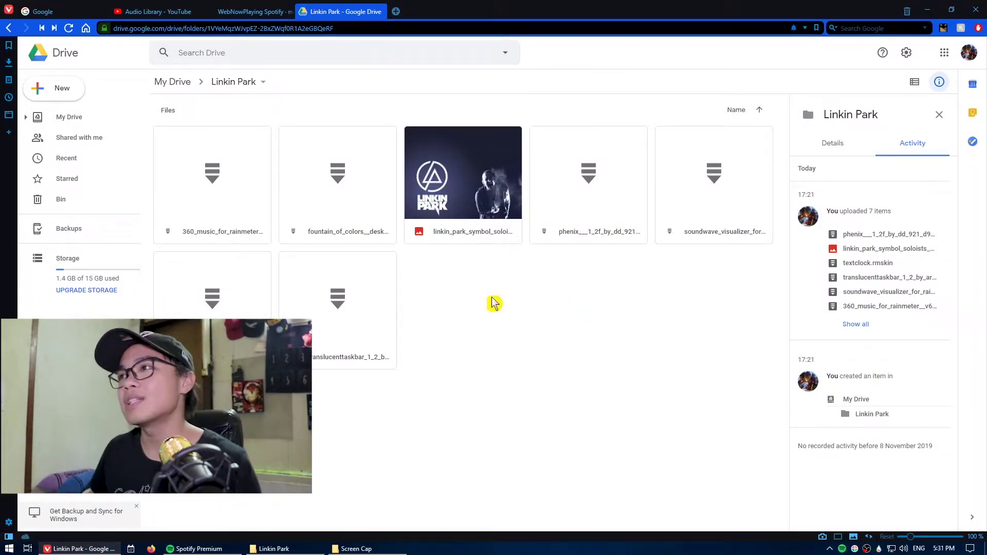
Download all the files in the Linkin Park folder on Google Drive.
left_click_drag(694, 357, 214, 170)
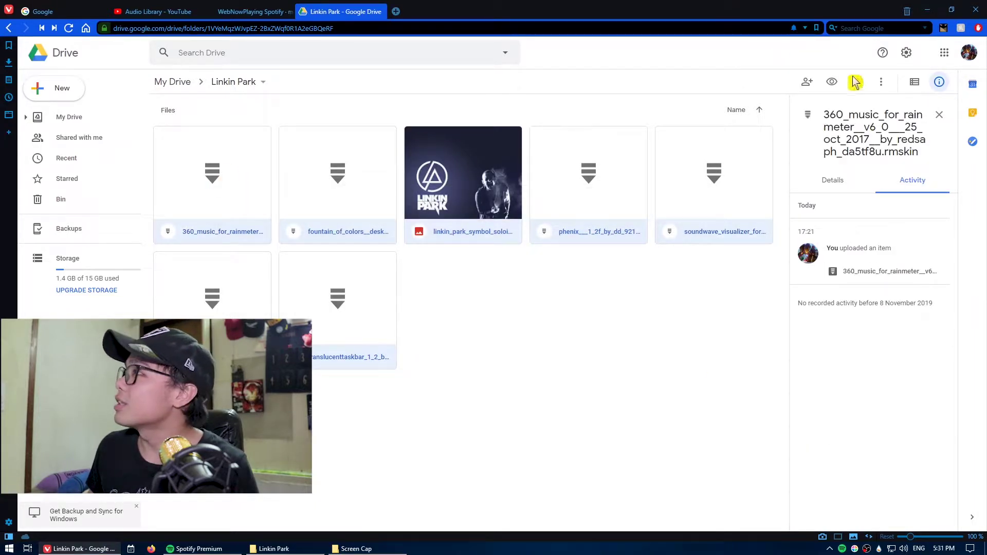
left_click(880, 84)
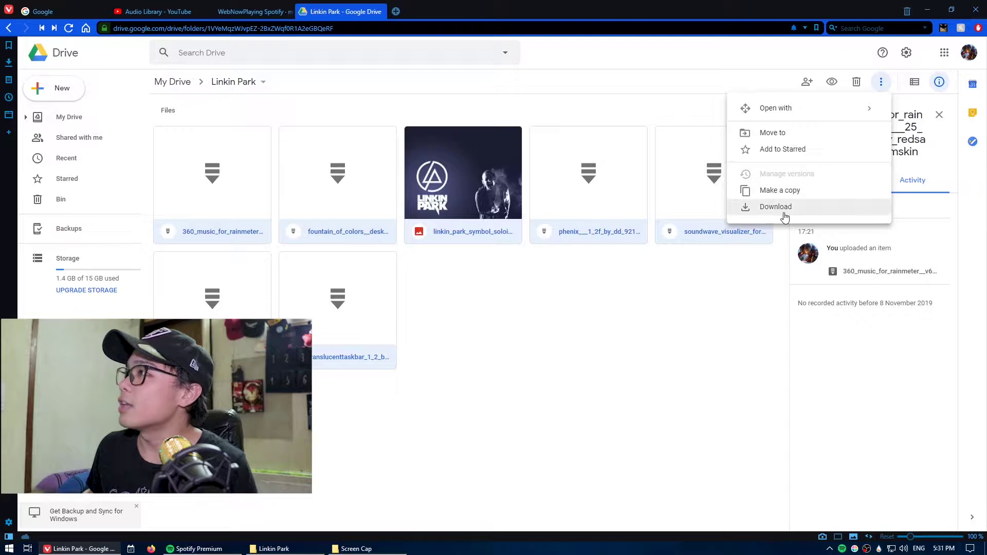
left_click(776, 207)
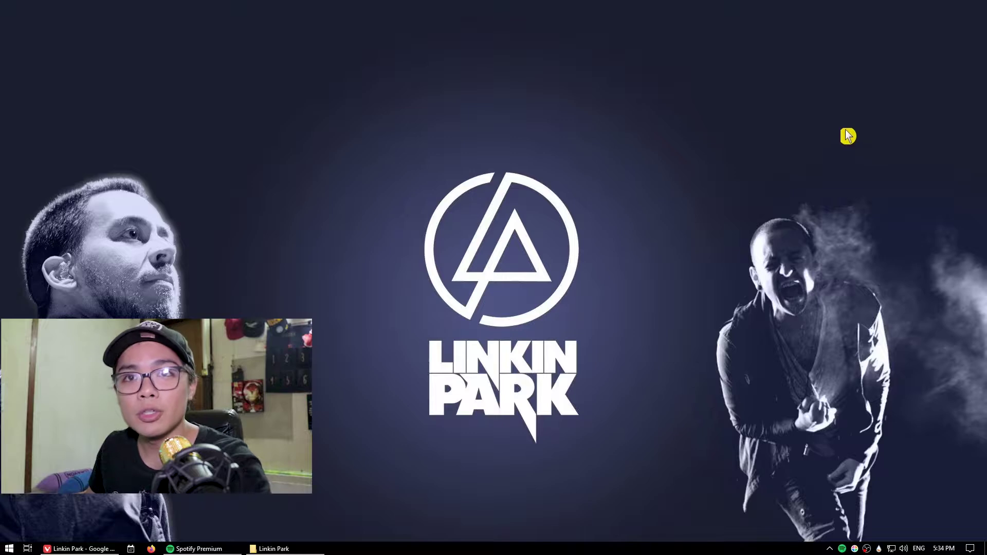
Install the TranslucentTaskbar skin from its .rmskin file in the local Linkin Park folder.
left_click(303, 548)
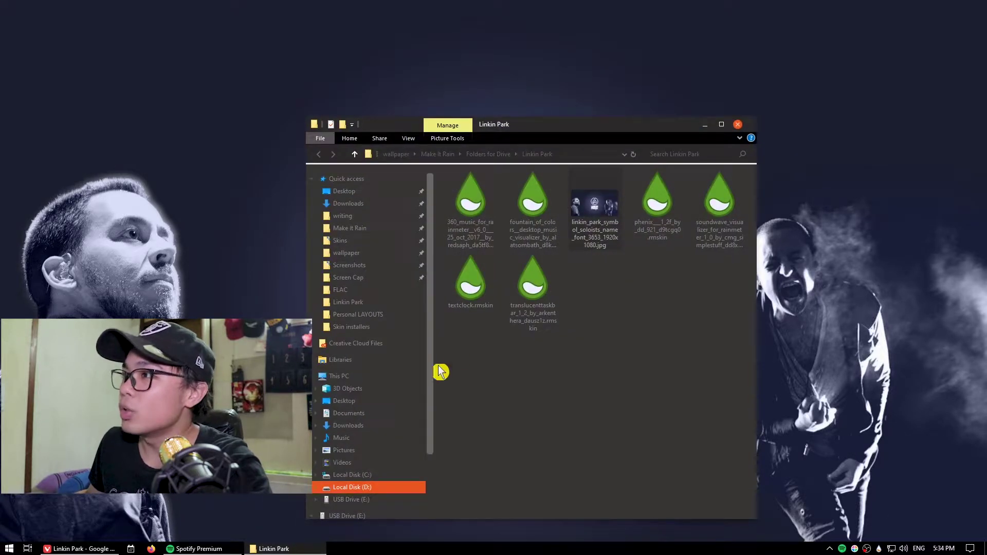
left_click(525, 307)
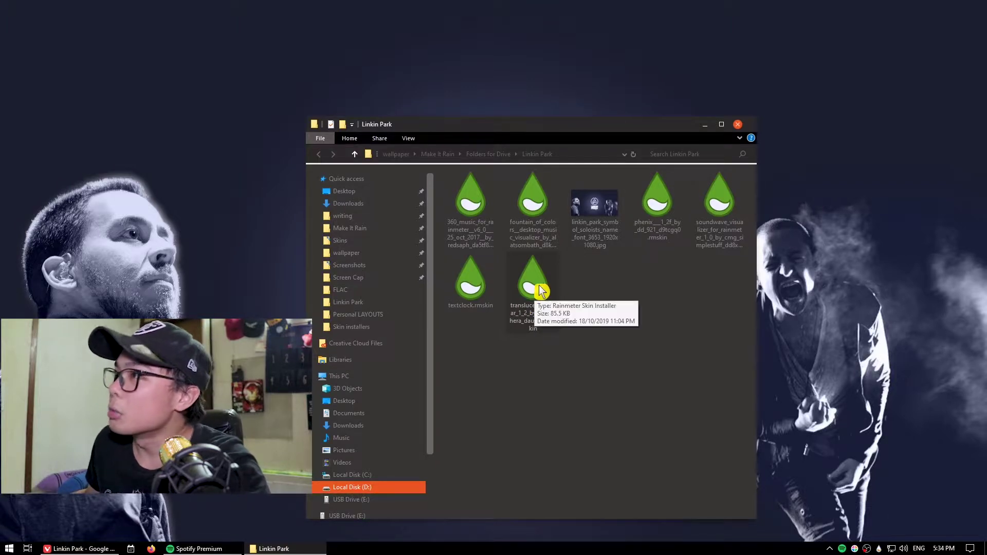
double_click(542, 291)
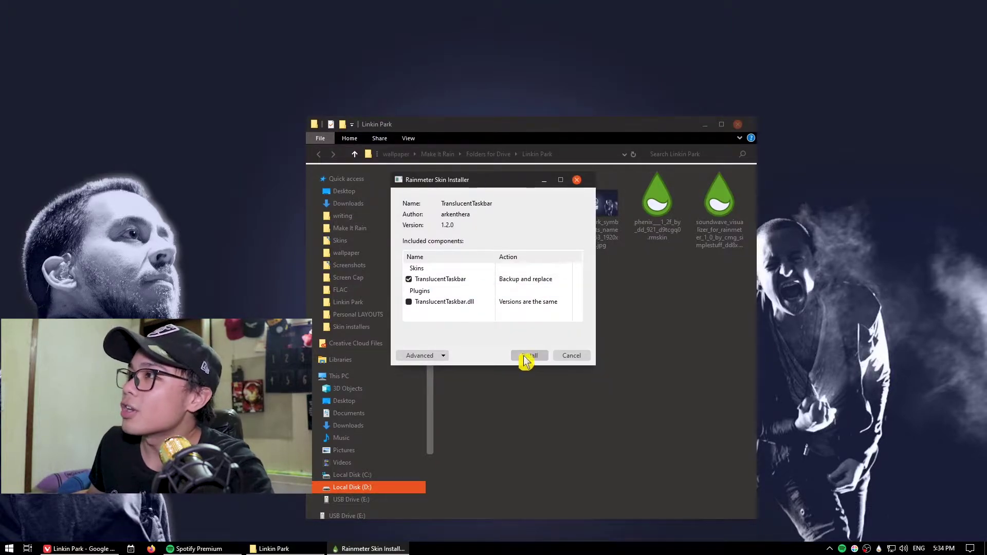
left_click(525, 359)
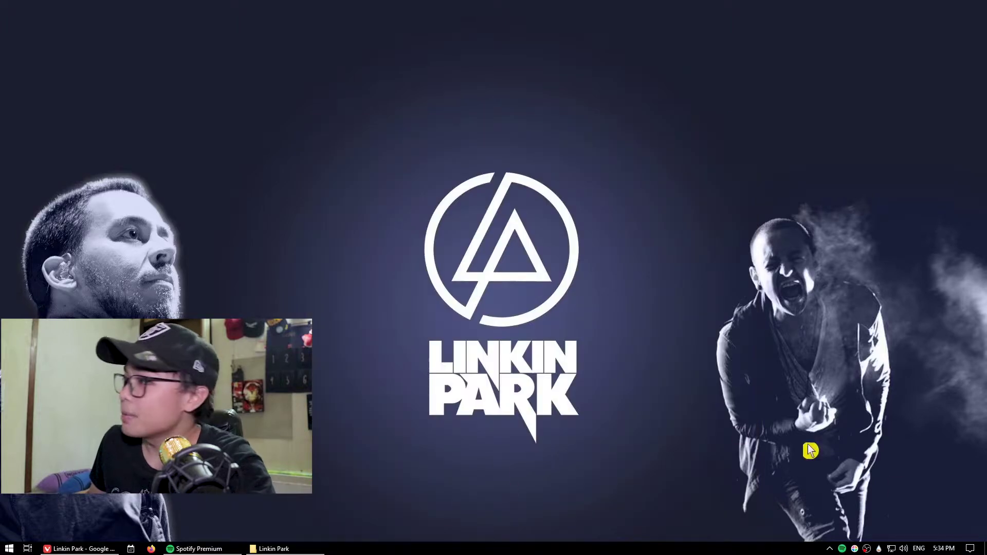
Load the TranslucentTaskbar skin's Sample.ini in Rainmeter to make the taskbar transparent.
right_click(883, 550)
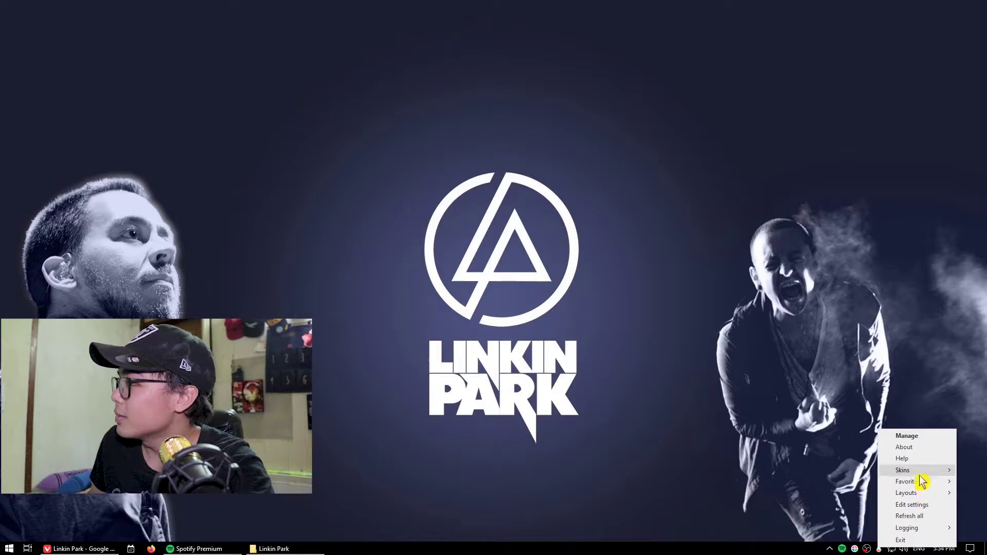
mouse_move(921, 477)
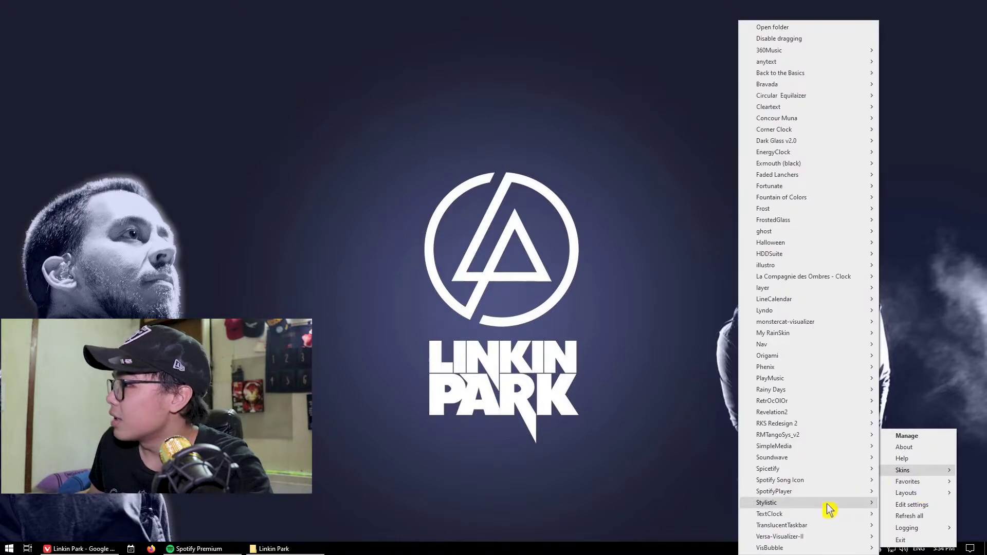
mouse_move(822, 527)
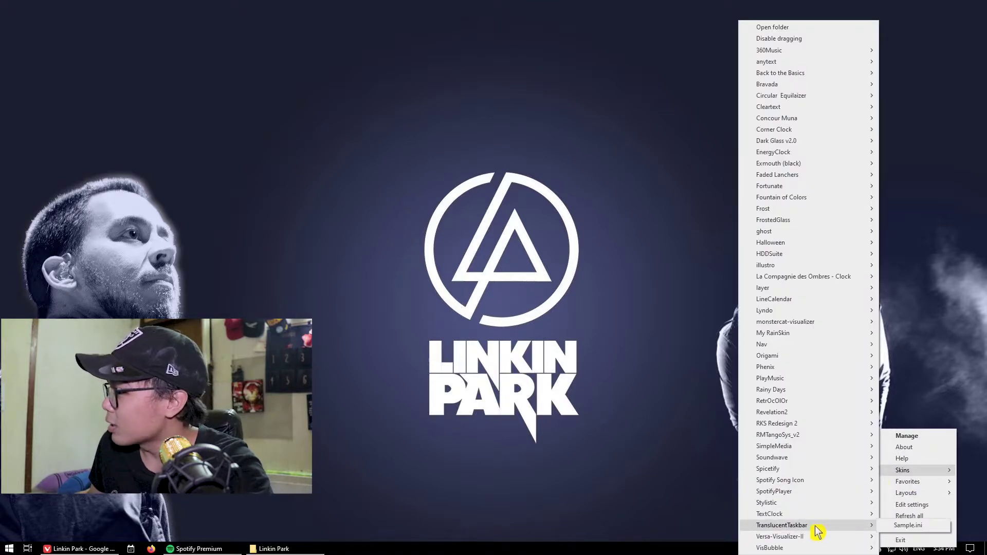
left_click(914, 529)
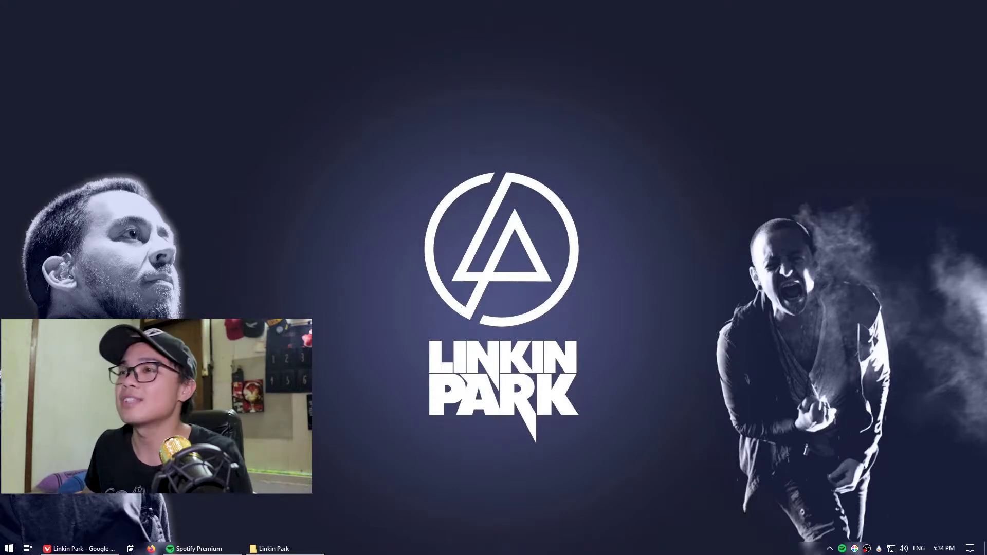
Install the 360 Music skin from the Linkin Park folder with its included skins loaded, and minimize the folder window.
left_click(274, 548)
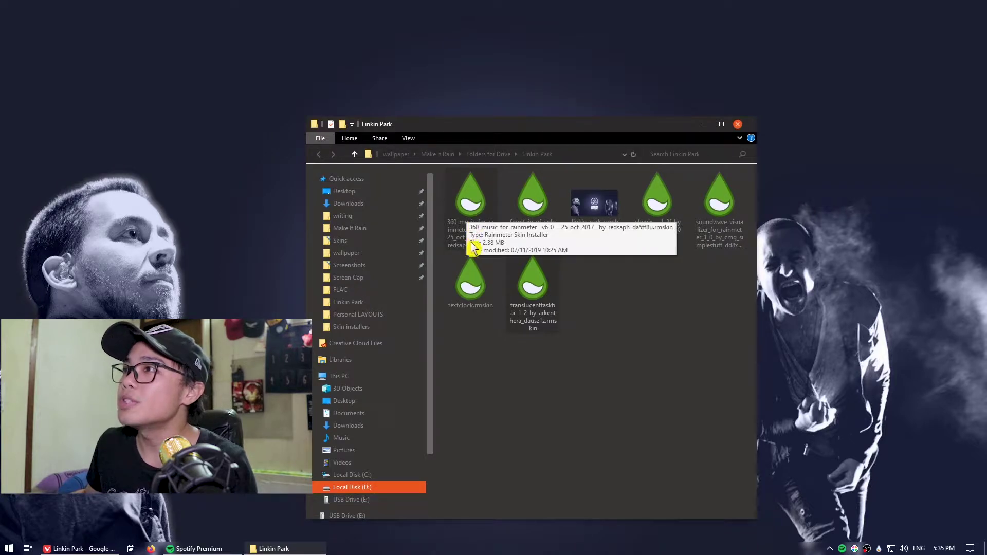
double_click(469, 207)
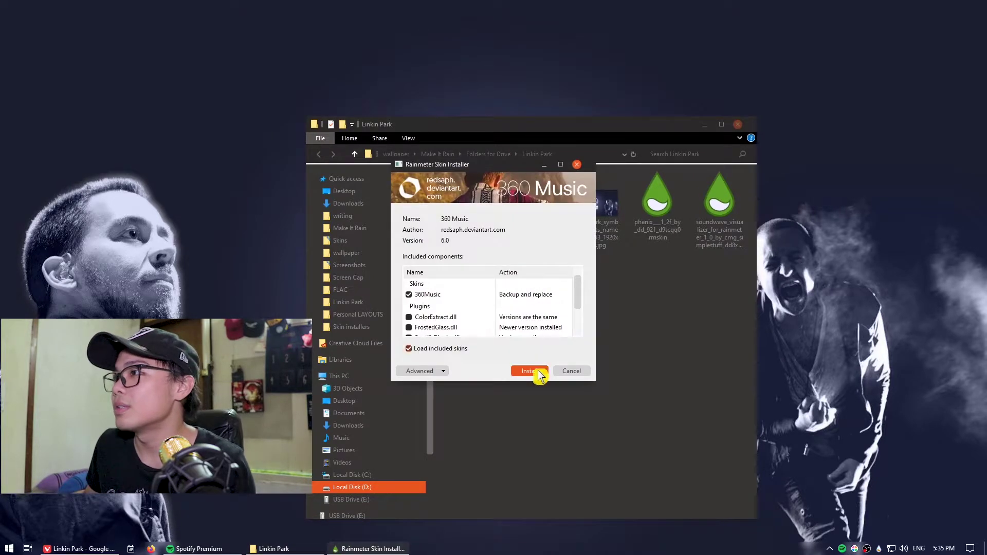
left_click(531, 371)
left_click(705, 126)
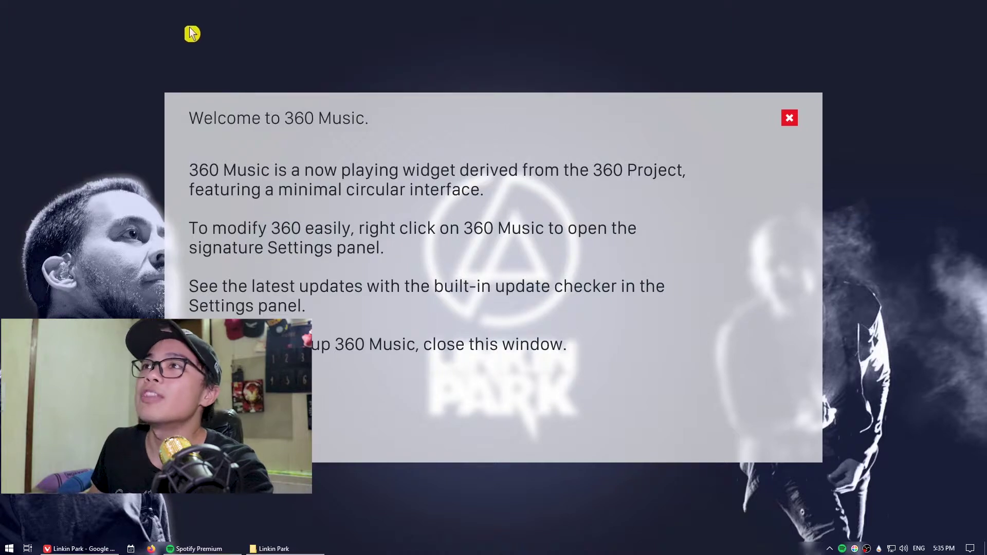
Dismiss the 360 Music welcome window and open the skin's media player setting.
left_click(790, 118)
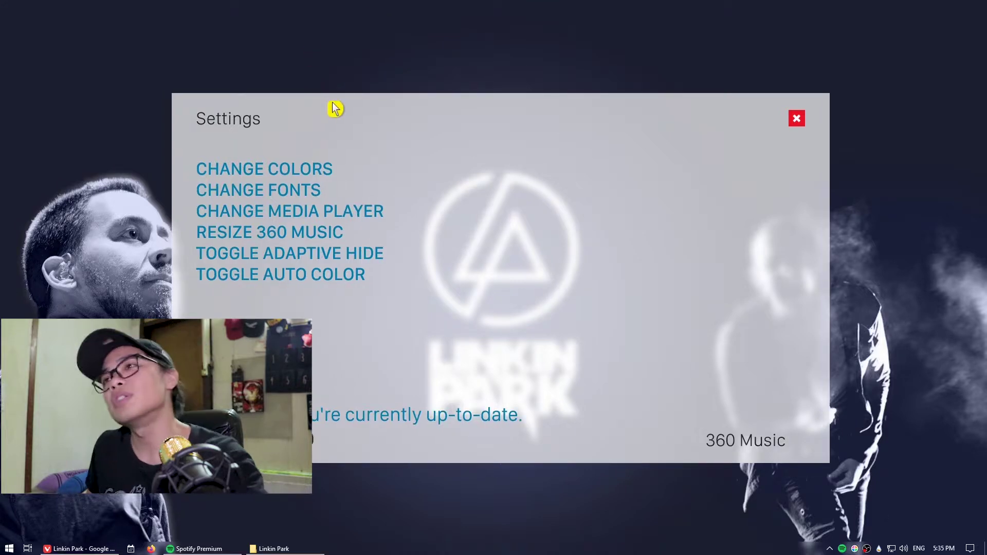
left_click(286, 214)
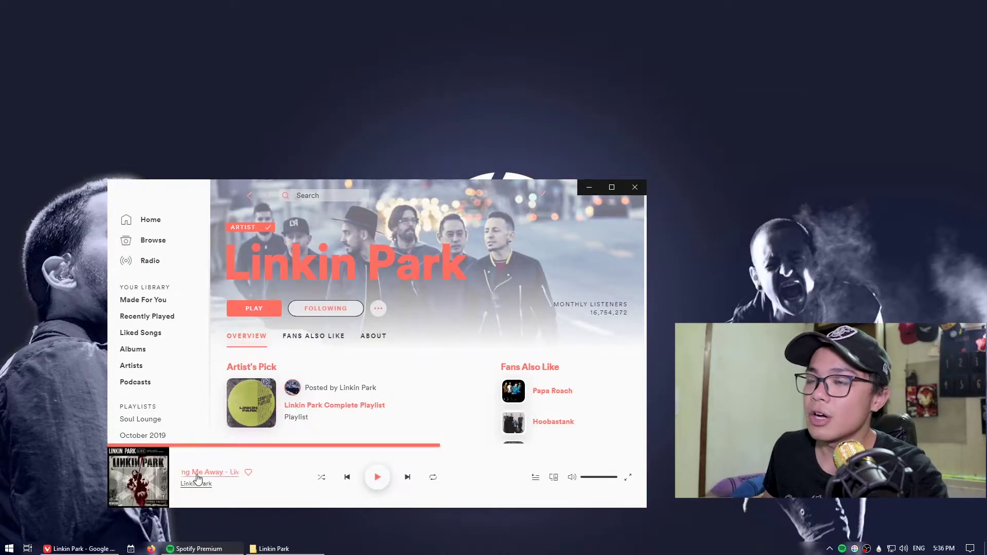
Show the desktop and move the 360 Music widget from the wallpaper's central logo to the upper-left corner of the desktop.
key("super+d")
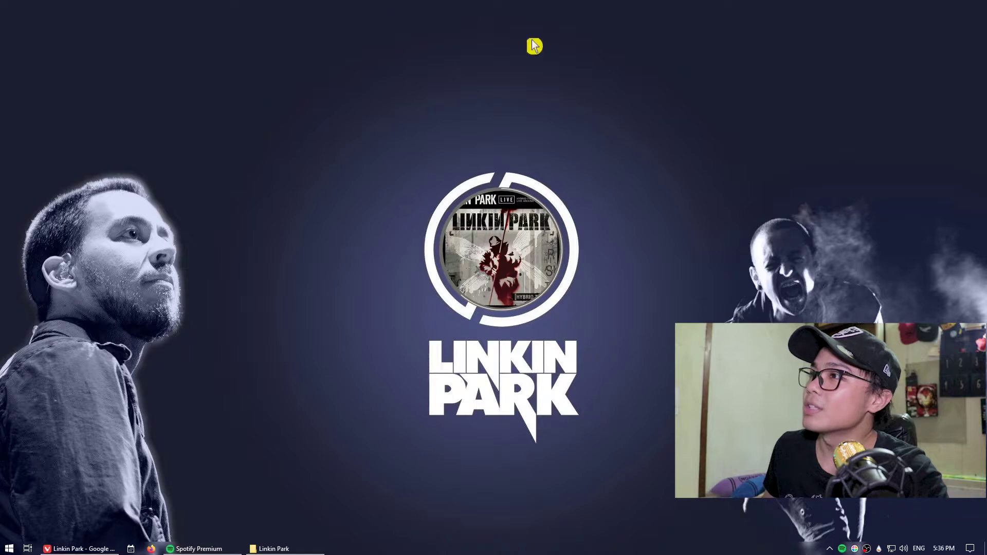
left_click_drag(495, 211, 115, 22)
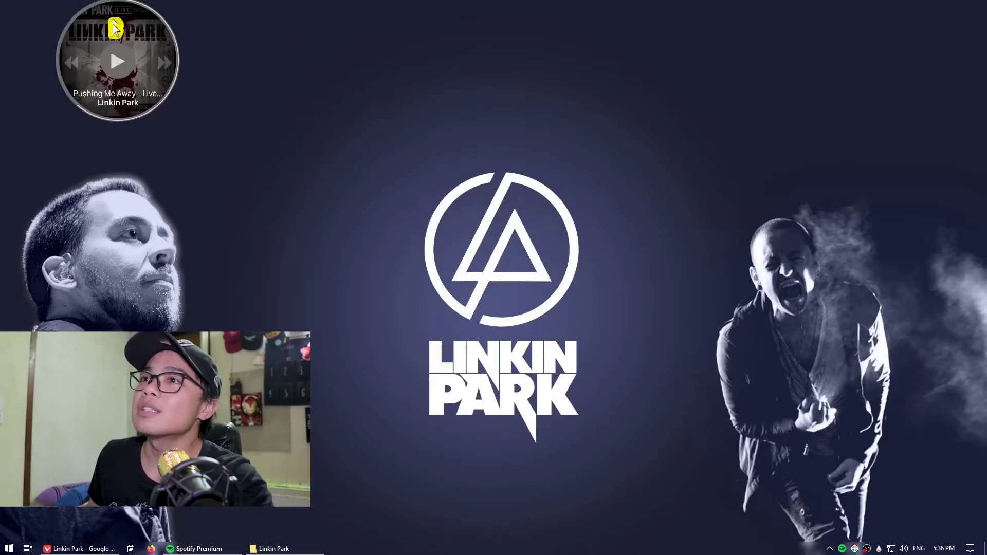
Move the 360 Music widget inside the ring of the Linkin Park logo at the centre of the wallpaper.
left_click_drag(249, 234, 508, 206)
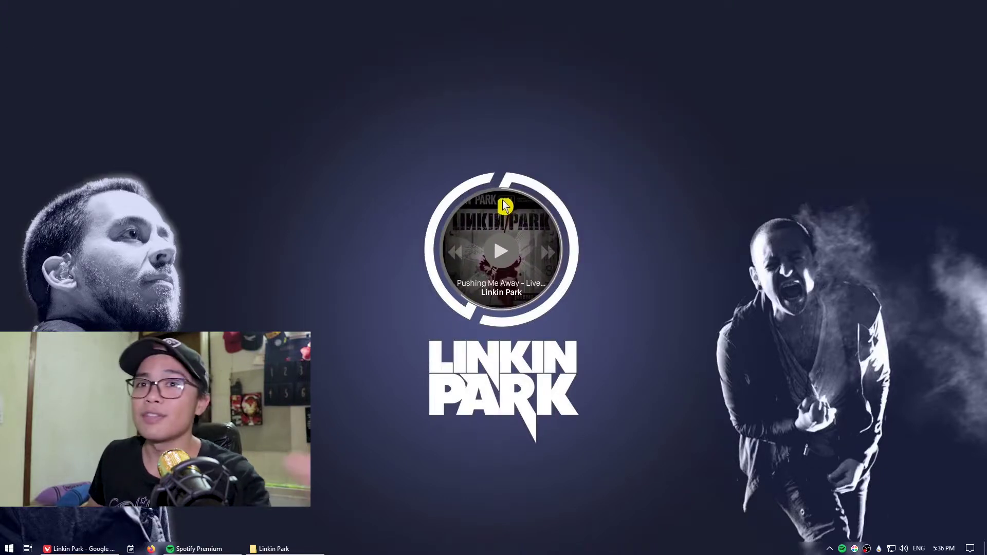
Install the TextClock skin from the Linkin Park folder with its included skins loaded, and minimize the folder window.
left_click(274, 548)
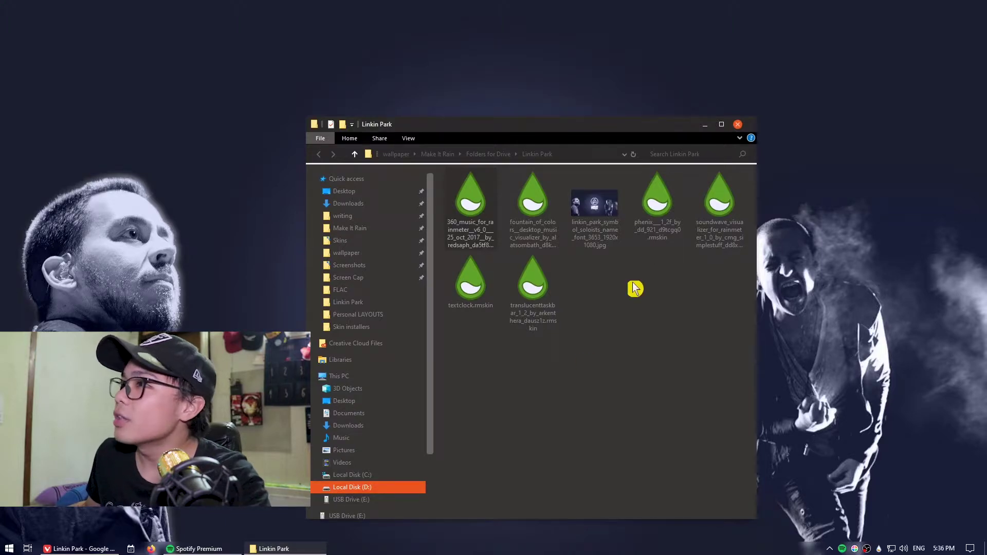
double_click(469, 286)
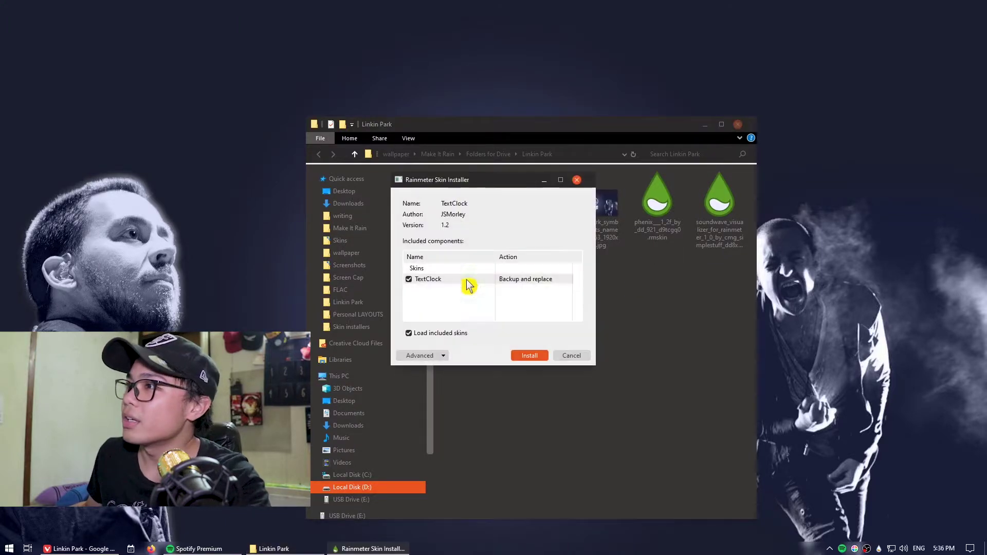
left_click(534, 355)
left_click(729, 150)
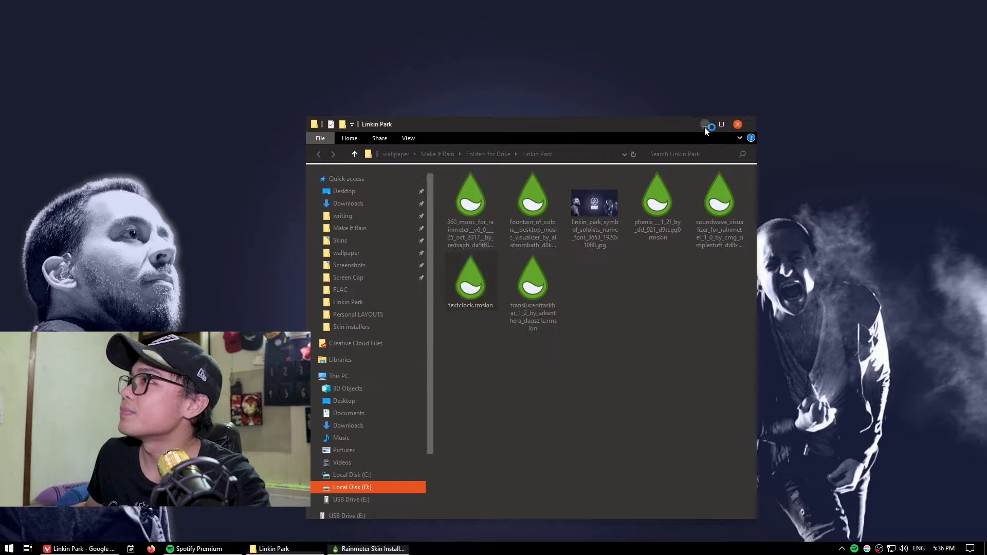
left_click(705, 123)
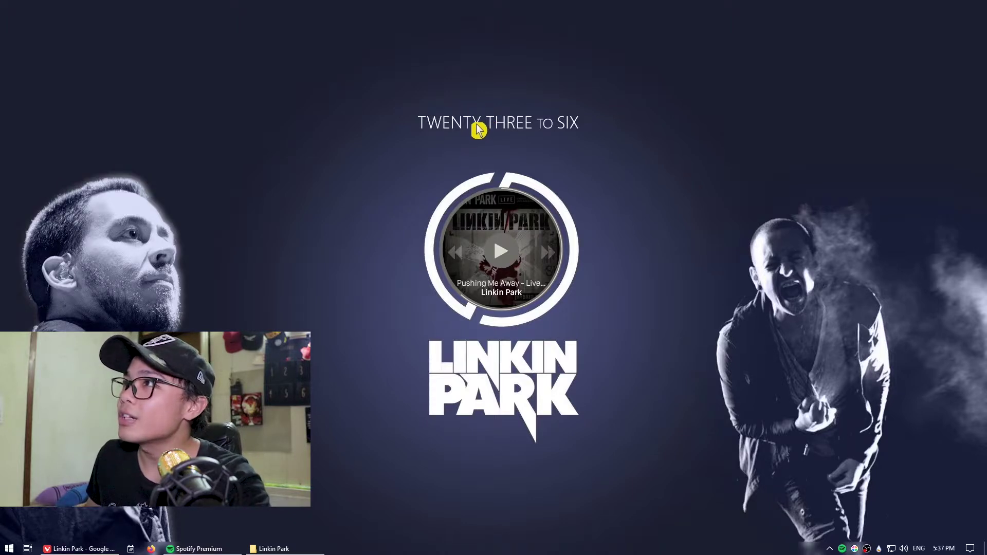
Open the TextClock skin's ini file for editing and try replacing the InlineSetting Face font with Arial.
right_click(476, 124)
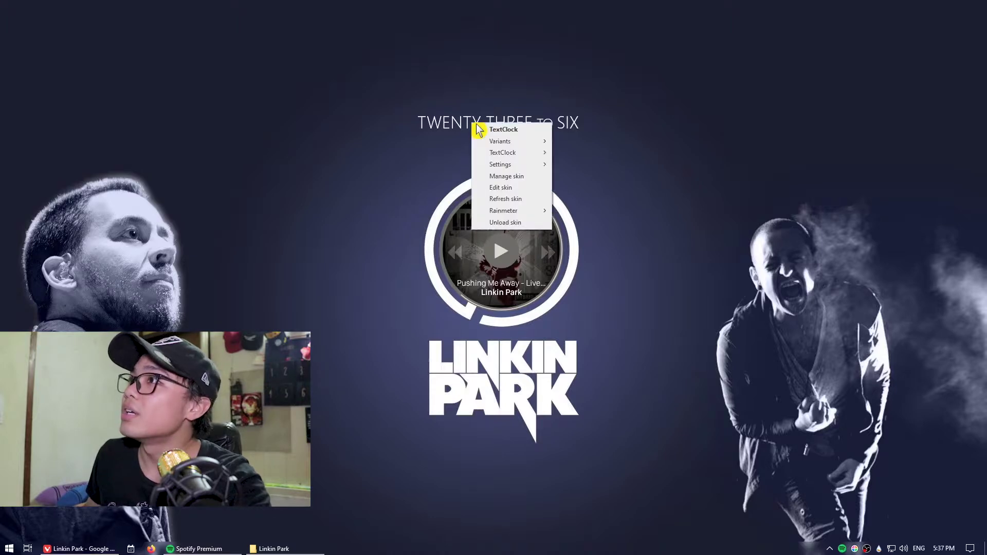
left_click(495, 190)
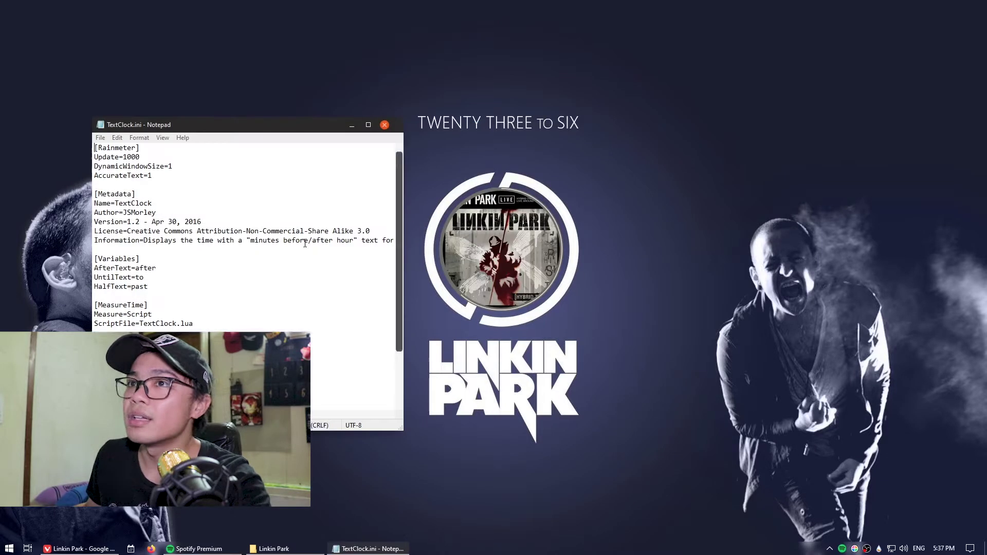
left_click_drag(213, 370, 94, 343)
left_click_drag(215, 370, 98, 370)
left_click(217, 370)
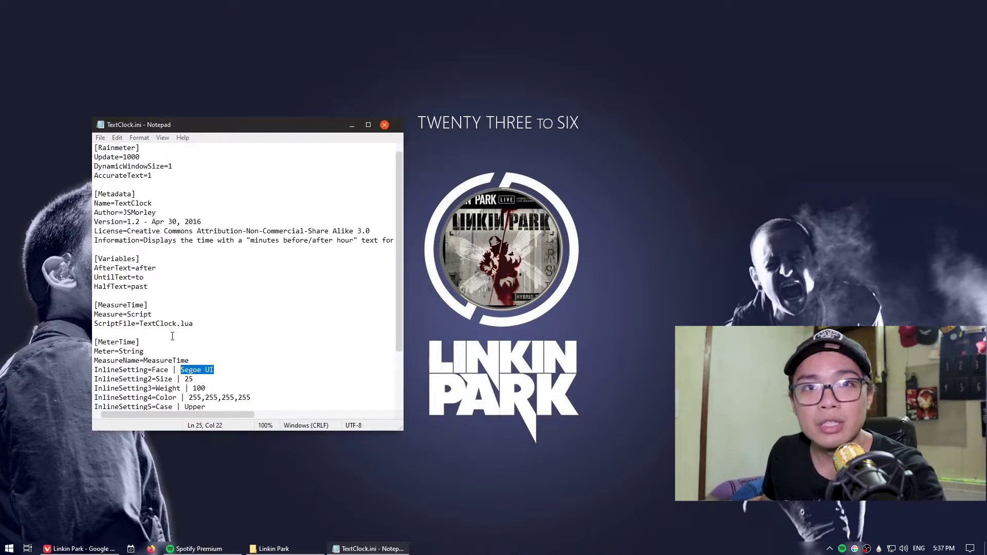
type("Tim")
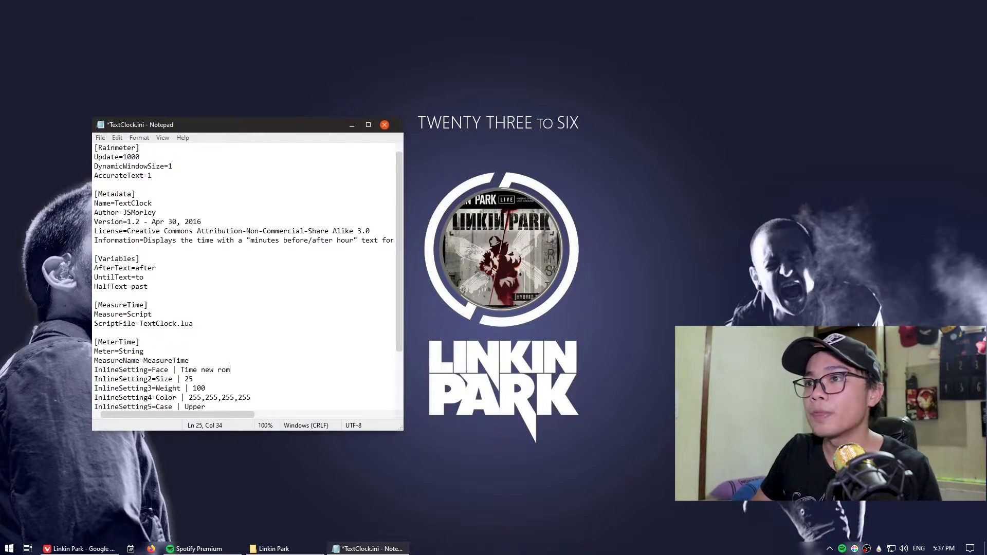
type("rial")
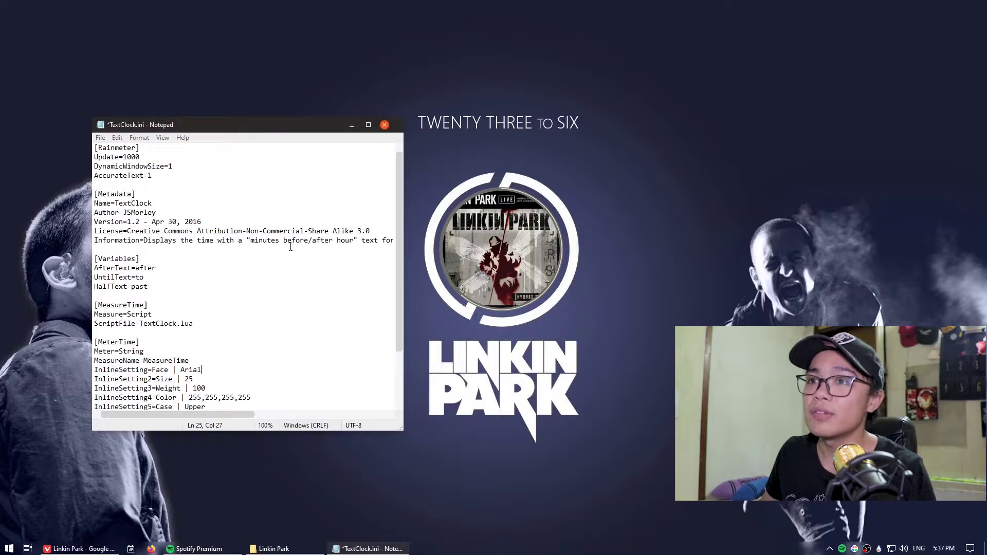
Close TextClock.ini without saving the font edit and refresh the TextClock skin.
left_click(100, 138)
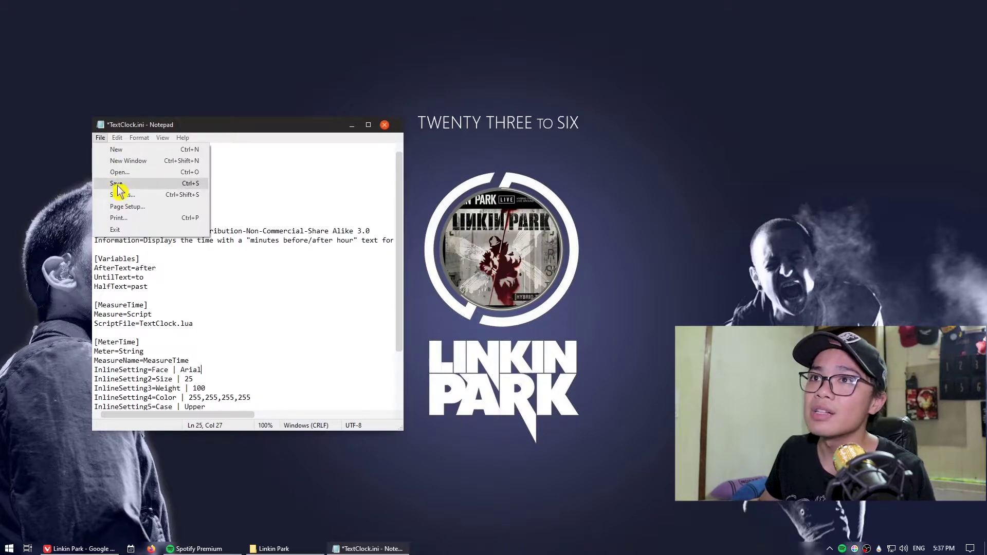
left_click(389, 126)
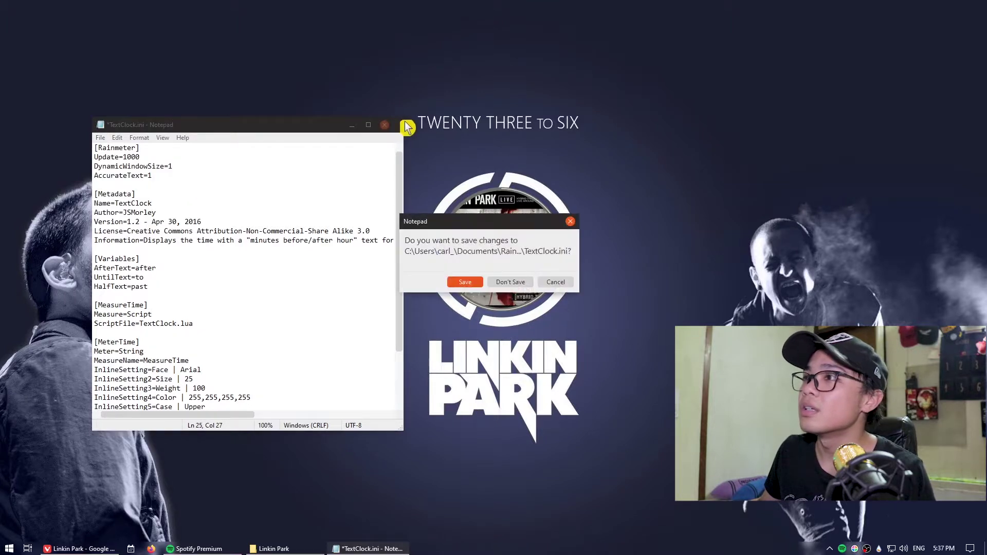
left_click(514, 282)
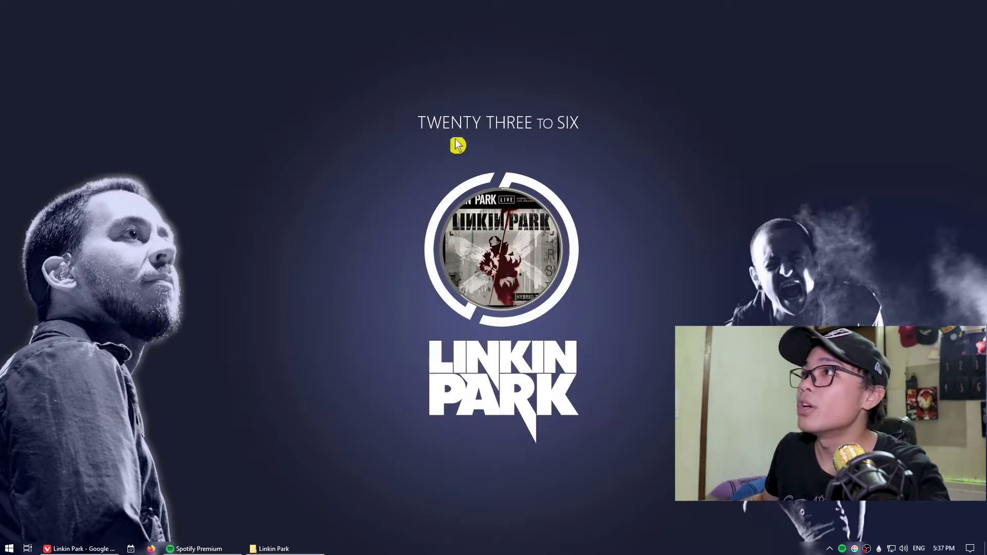
right_click(454, 127)
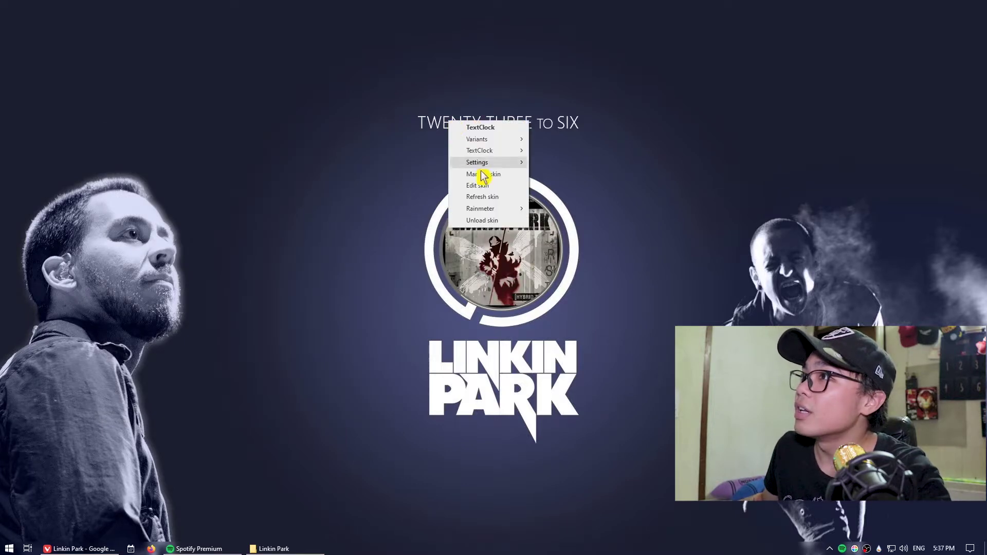
left_click(489, 203)
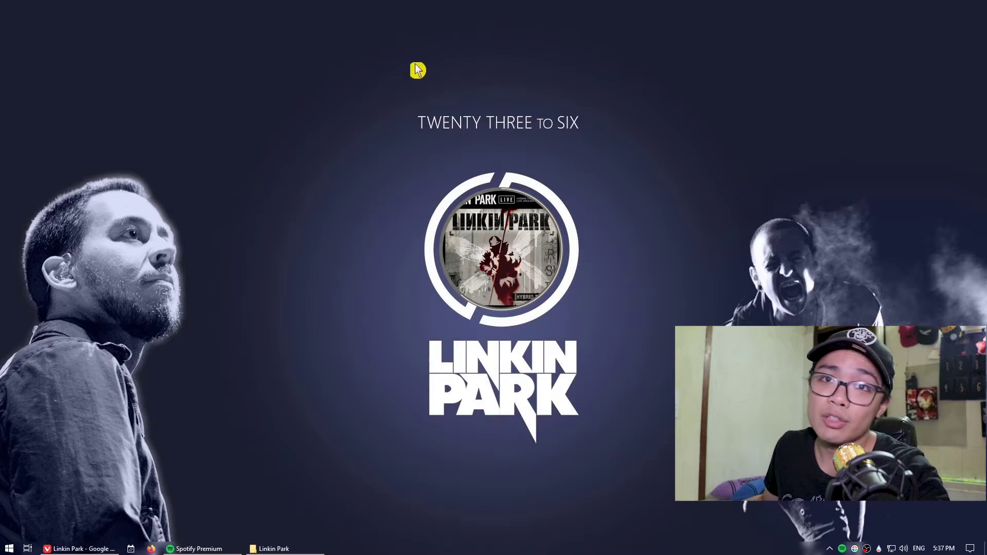
Install the Phenix skin from the Linkin Park folder and minimize the folder window.
left_click(274, 549)
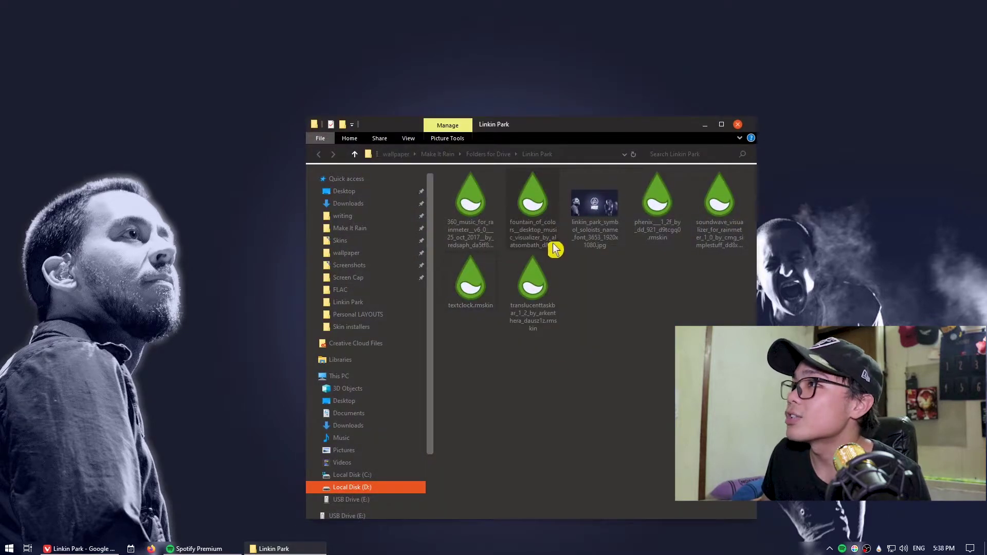
double_click(659, 203)
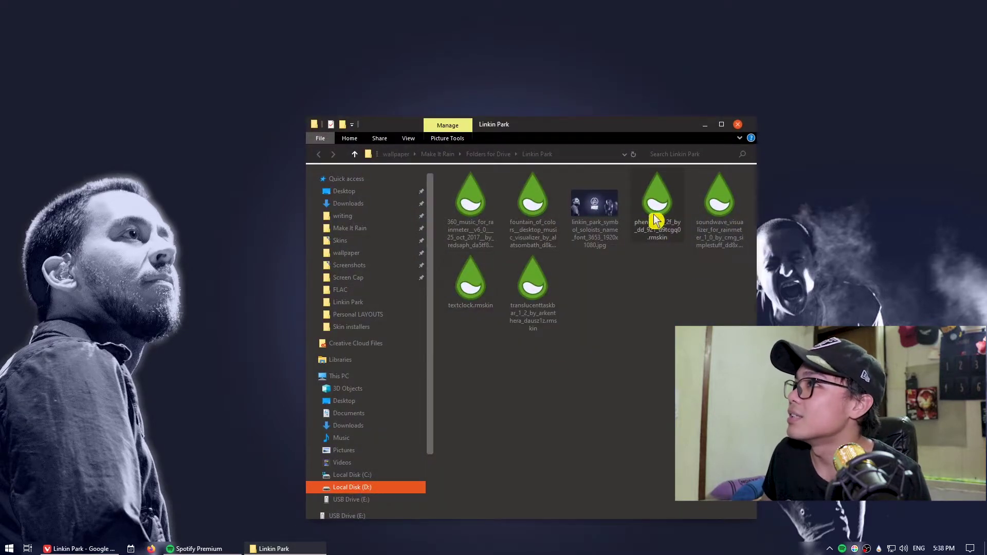
left_click(536, 374)
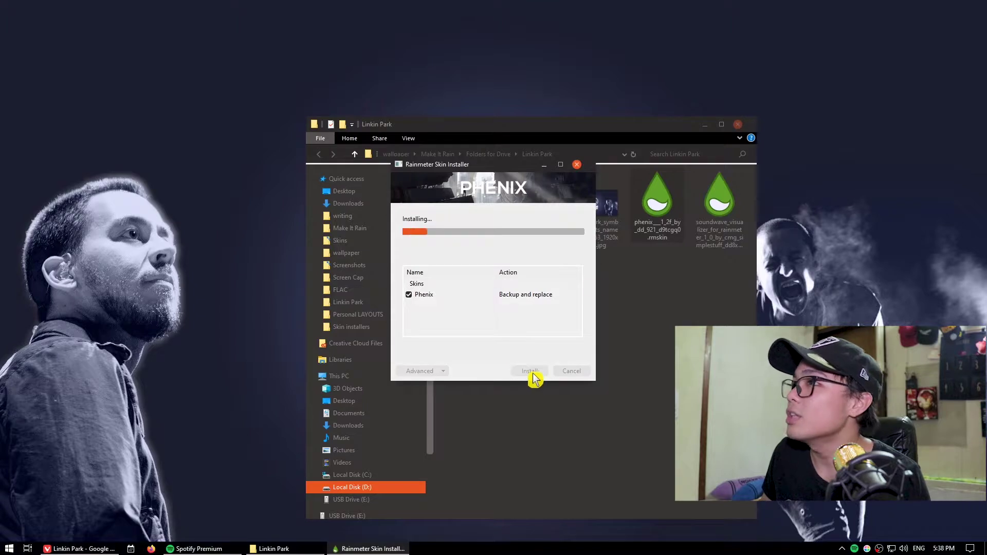
left_click(705, 125)
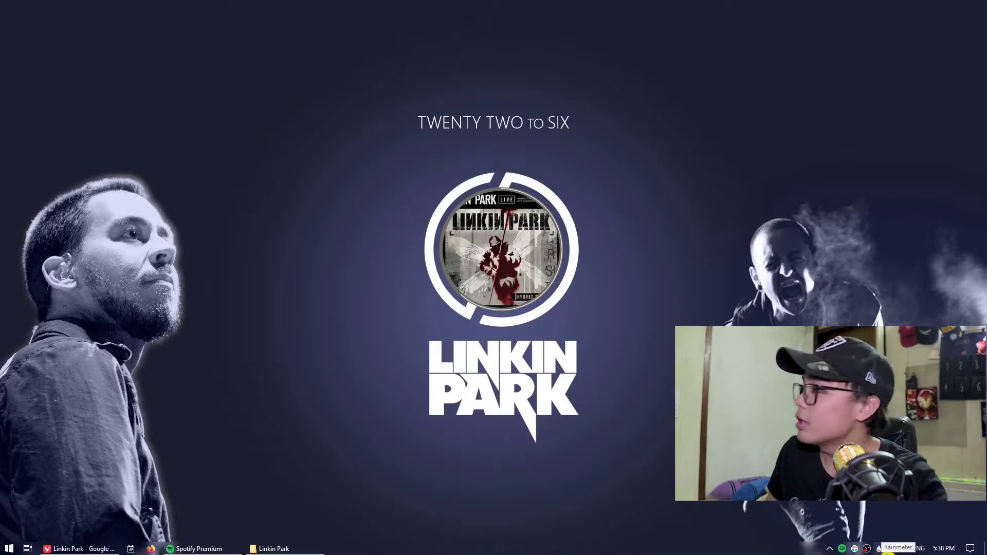
Load the Date skin of the Phenix suite from Rainmeter's list of installed skins.
right_click(888, 549)
mouse_move(905, 436)
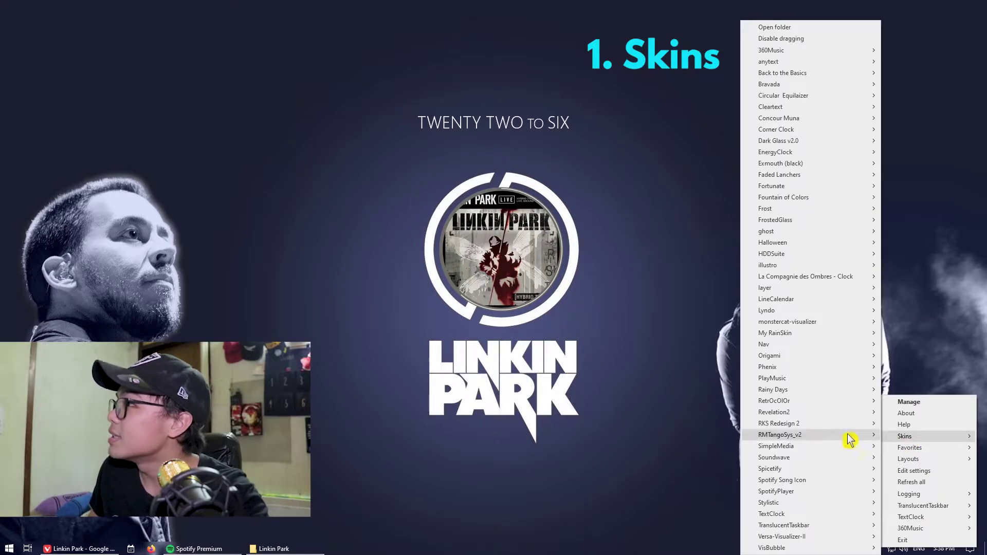
mouse_move(793, 368)
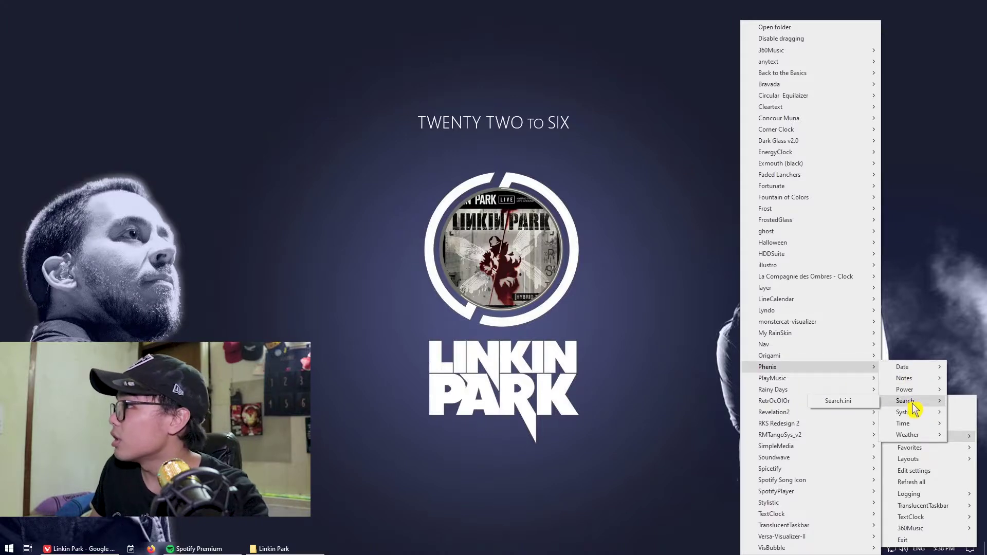
mouse_move(907, 412)
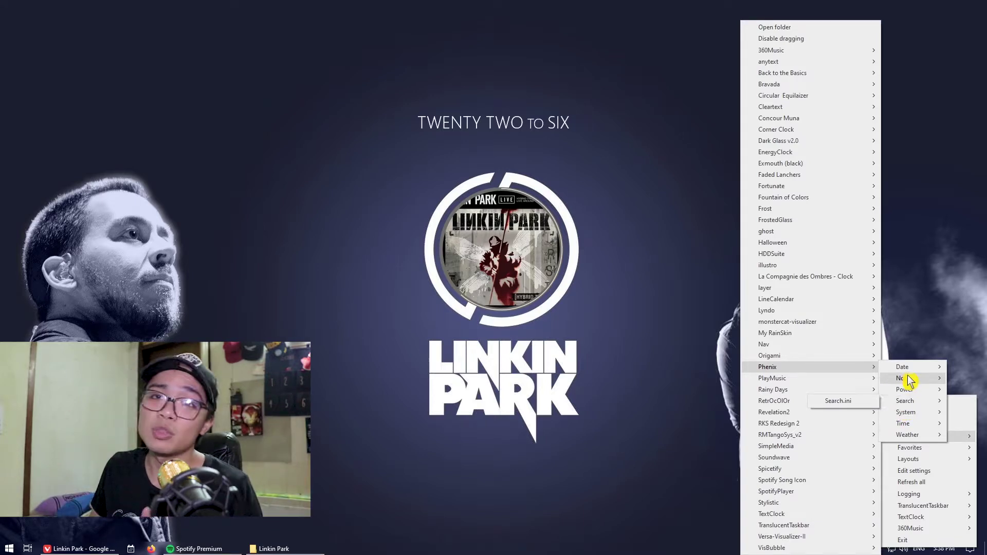
mouse_move(903, 367)
left_click(839, 367)
Load the Phenix Power skin to add the power icons below the Linkin Park logo.
right_click(492, 73)
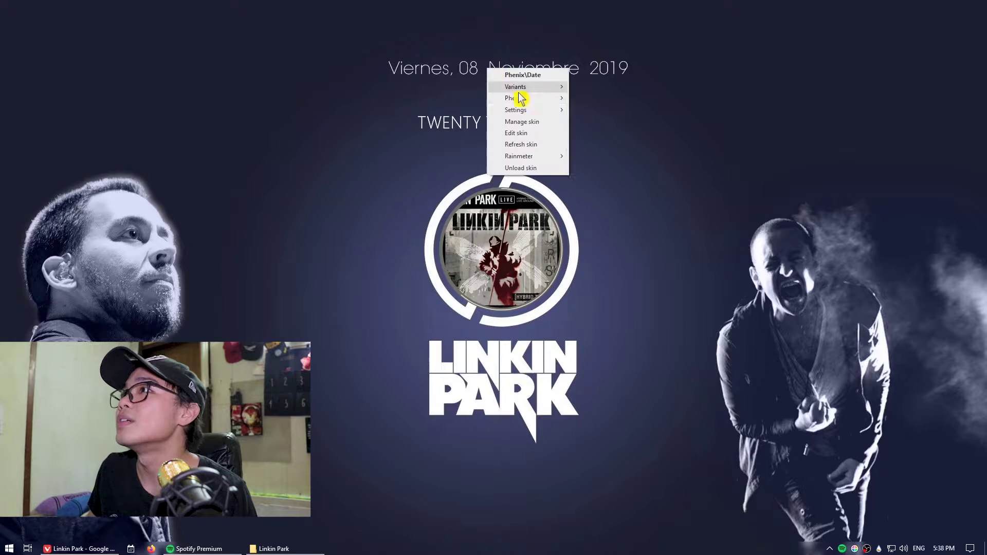
mouse_move(514, 98)
mouse_move(619, 120)
left_click(668, 120)
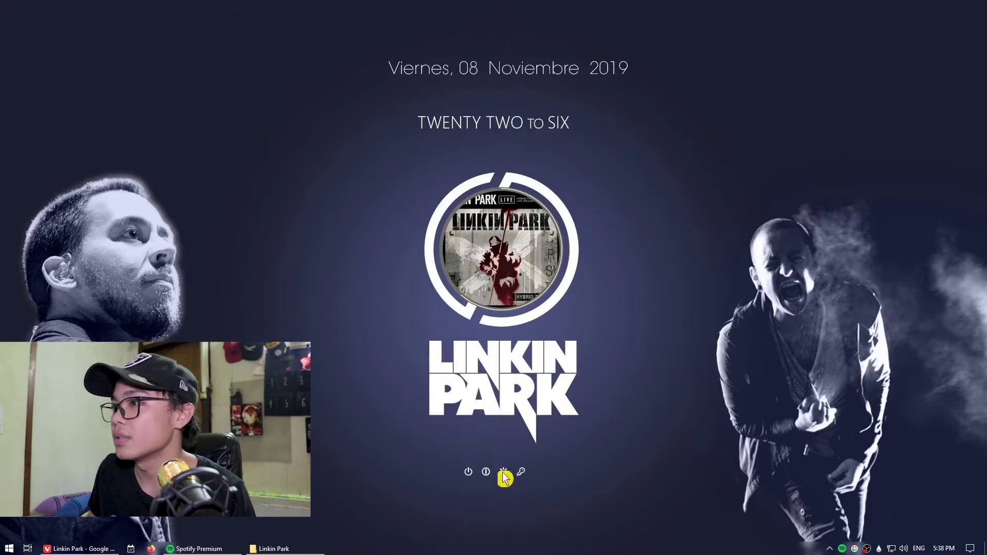
Load the Battery meter from the Phenix System skins.
right_click(533, 68)
mouse_move(566, 94)
mouse_move(639, 132)
mouse_move(694, 143)
left_click(771, 150)
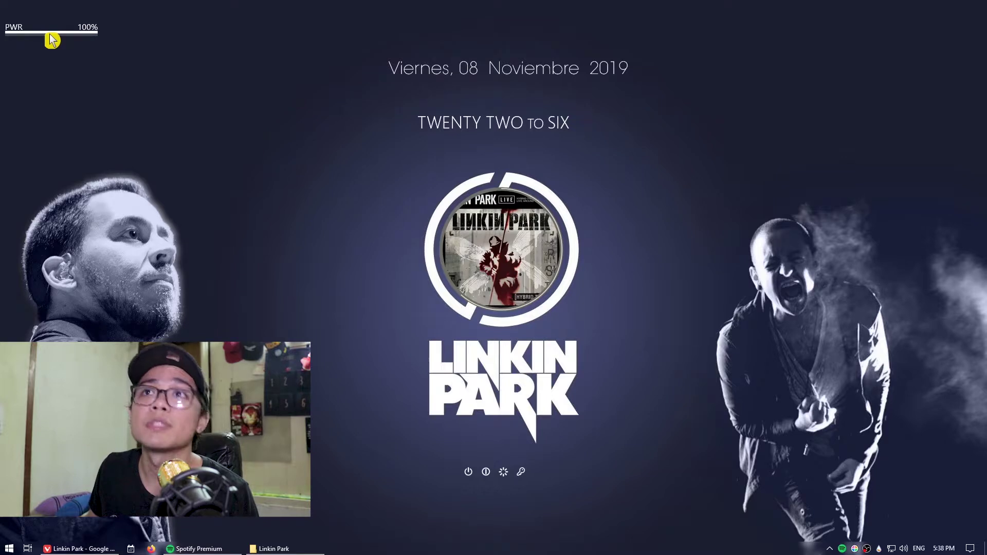
Load the CPU meter from the Phenix System skins.
right_click(52, 40)
mouse_move(92, 48)
mouse_move(188, 105)
mouse_move(257, 119)
left_click(309, 121)
Load the HDD C drive meter from the Phenix System skins.
right_click(27, 84)
left_click(82, 90)
right_click(9, 83)
mouse_move(46, 113)
mouse_move(125, 167)
mouse_move(205, 190)
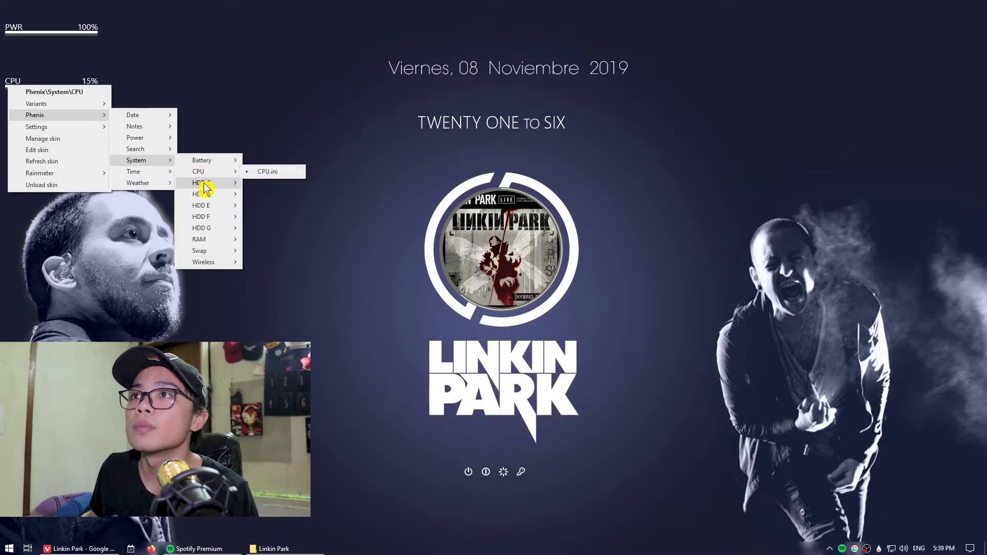
left_click(273, 170)
Load the HDD D drive meter from the Phenix System skins.
right_click(16, 47)
right_click(33, 30)
right_click(21, 33)
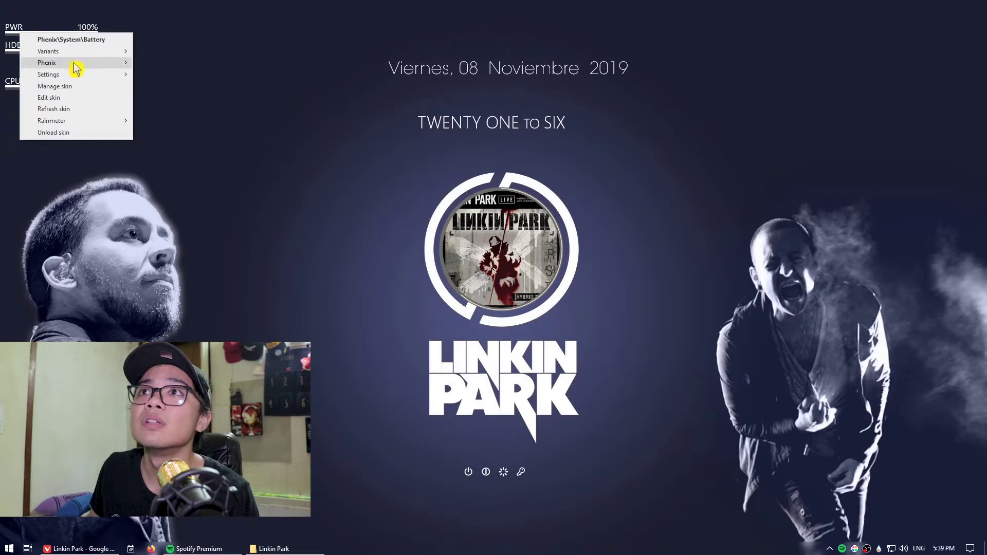
mouse_move(74, 63)
mouse_move(179, 114)
mouse_move(227, 141)
left_click(286, 150)
right_click(20, 62)
right_click(15, 68)
left_click(137, 37)
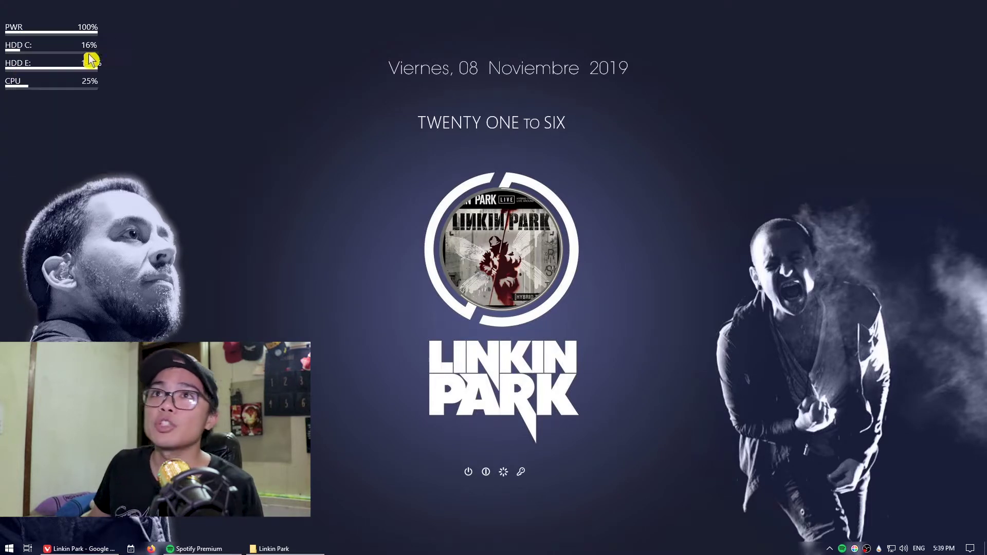
Edit the HDD D skin's HDD.ini to set the Drive variable to D, then save and close the file.
right_click(21, 68)
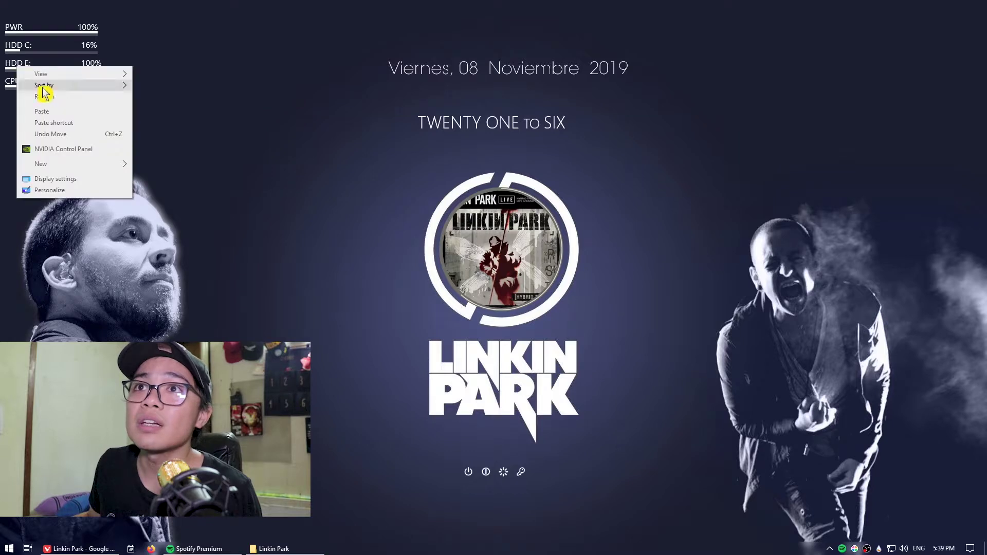
right_click(21, 68)
left_click(76, 138)
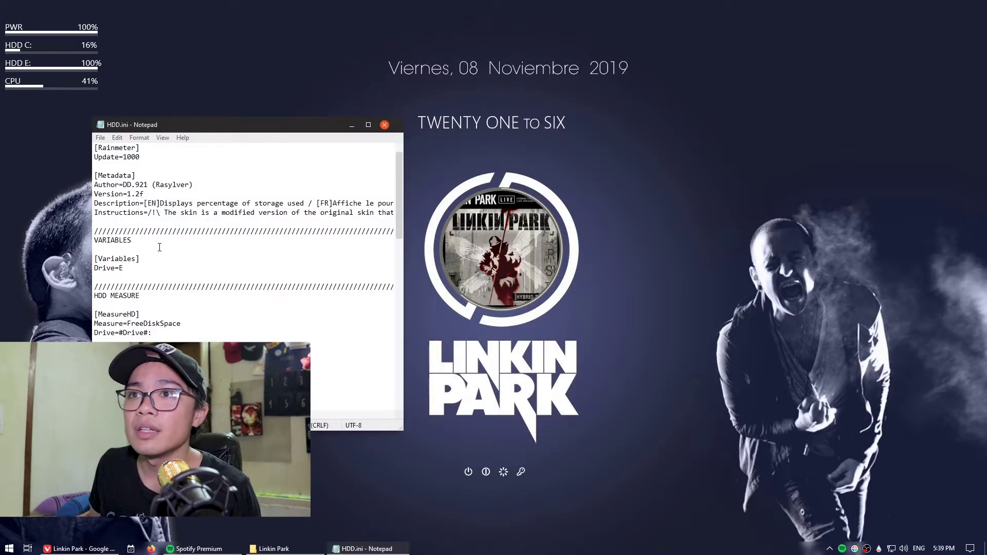
left_click_drag(123, 268, 93, 258)
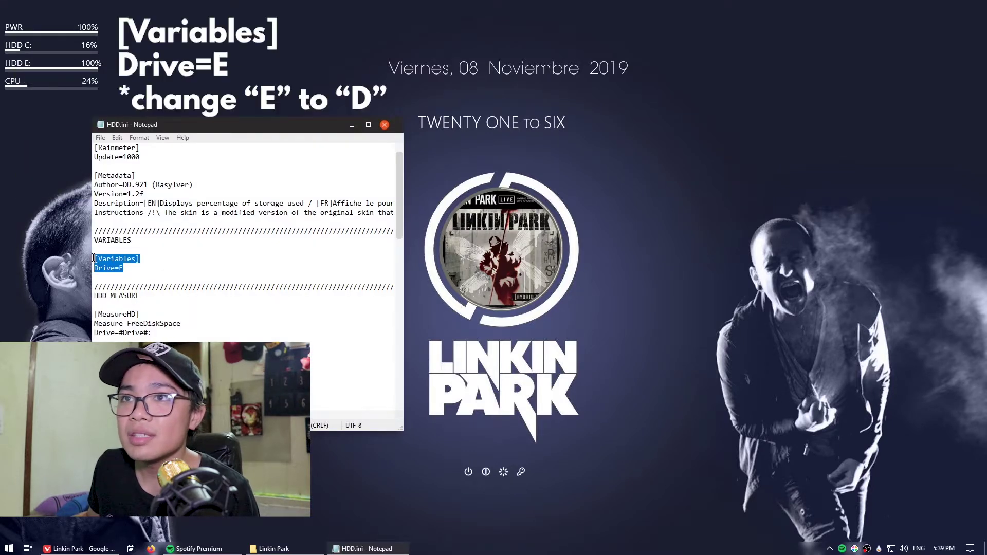
left_click(120, 268)
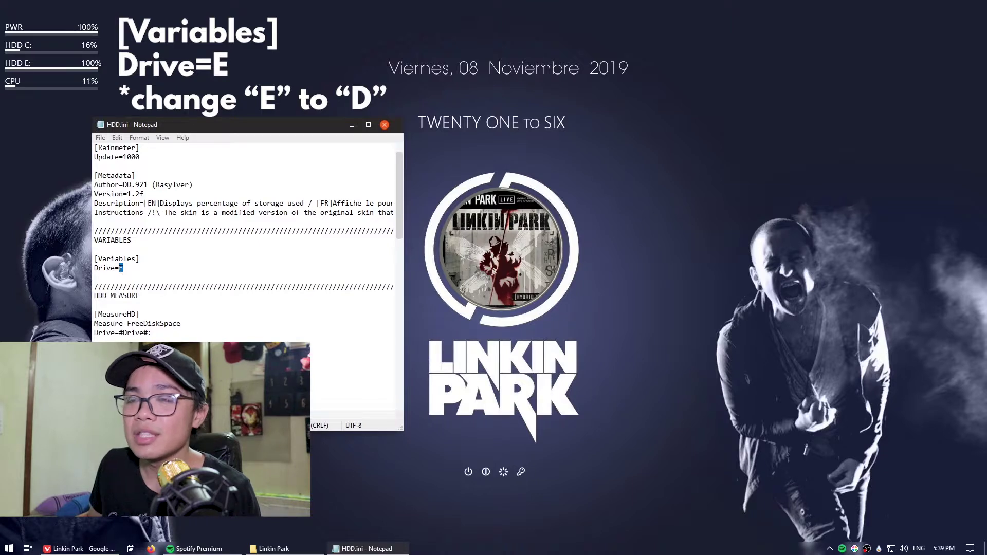
left_click(100, 137)
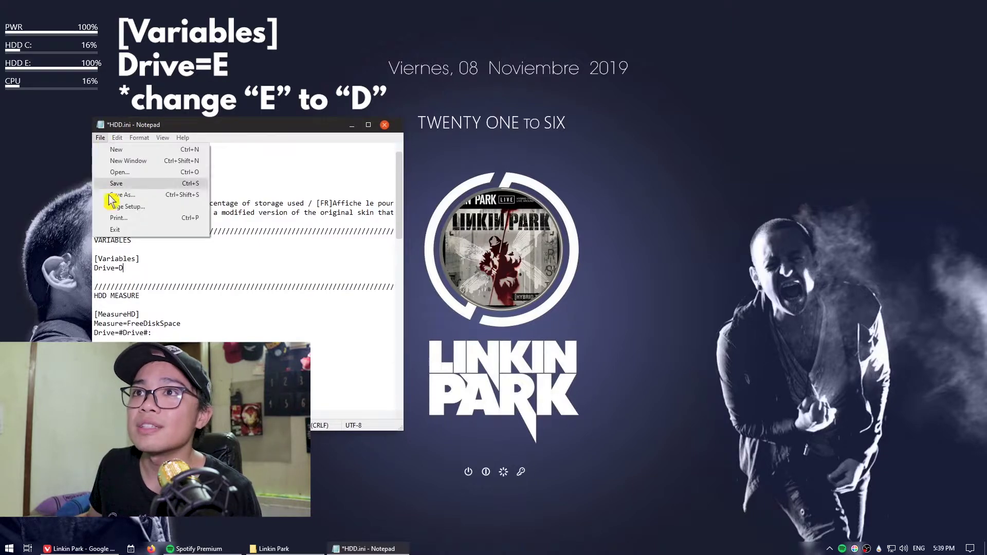
left_click(120, 184)
left_click(385, 126)
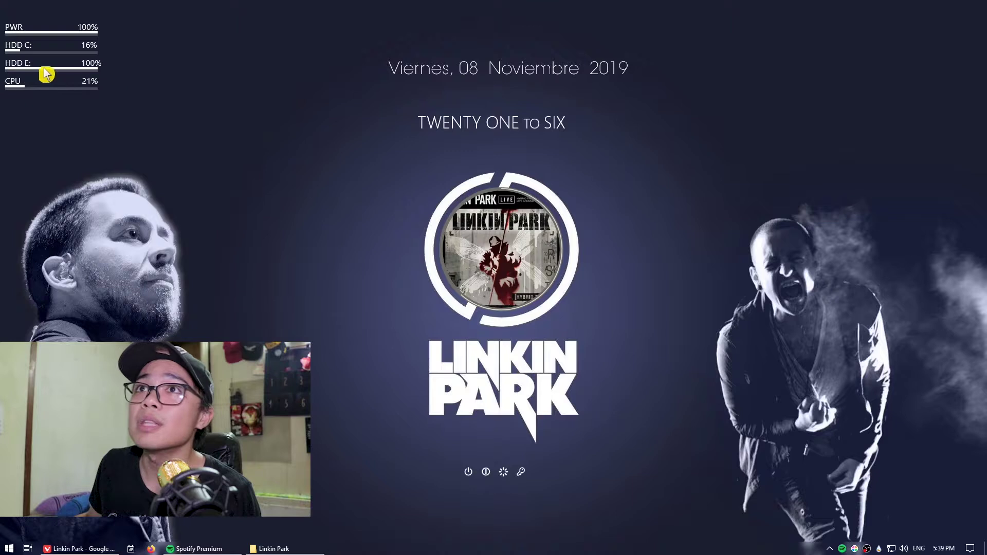
Refresh the HDD D meter skin, and load the RAM meter from the Phenix System skins.
right_click(55, 69)
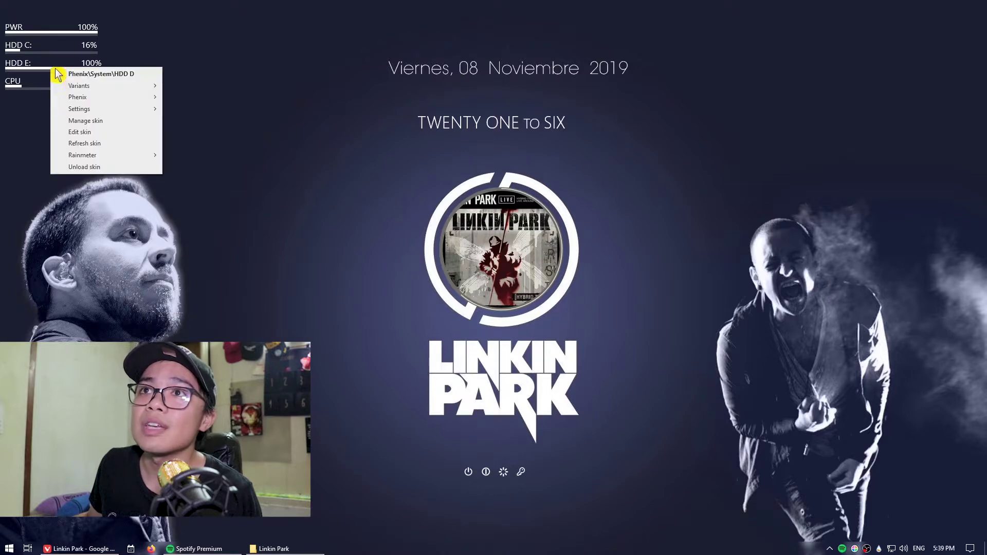
left_click(107, 146)
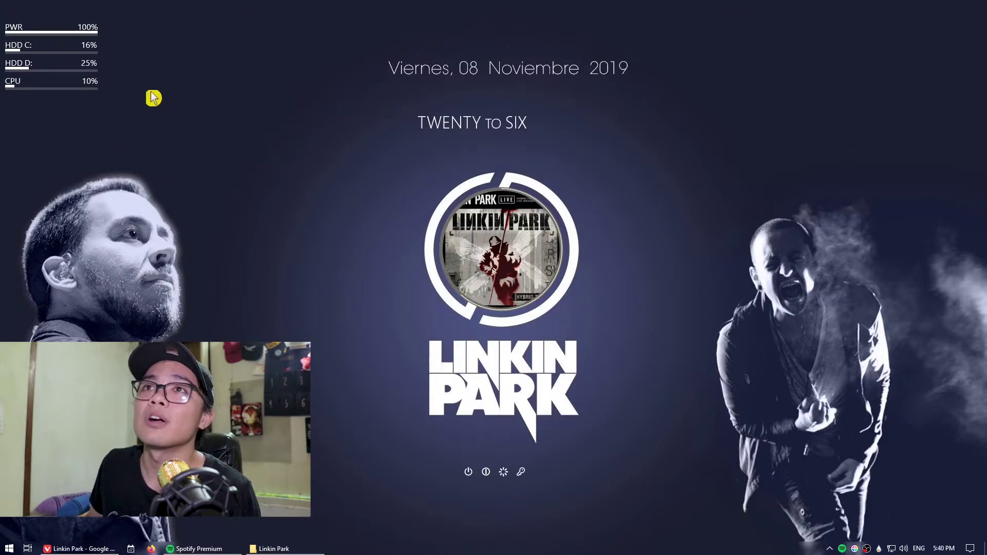
right_click(28, 69)
left_click(283, 229)
Load the Phenix Weather skin, place it below the CPU meter, and centre the text clock beneath the date.
right_click(60, 71)
mouse_move(128, 100)
mouse_move(216, 157)
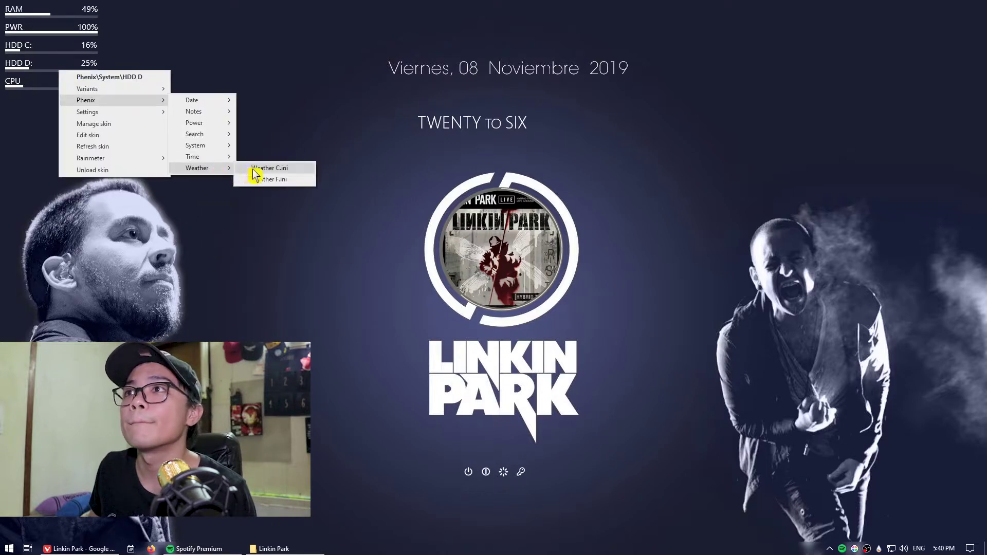
left_click(255, 178)
left_click_drag(74, 33, 81, 117)
left_click_drag(476, 127, 498, 126)
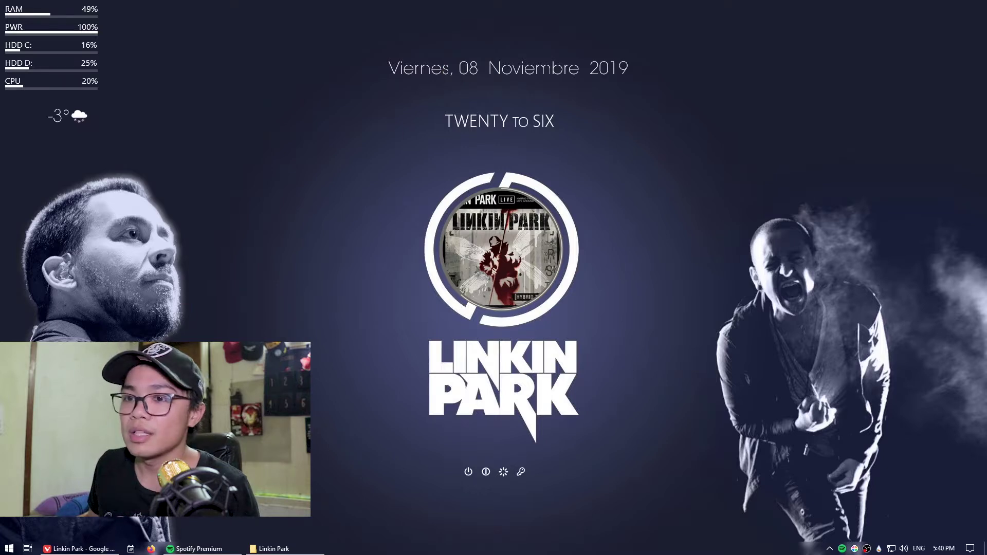
key("super")
key("super+e")
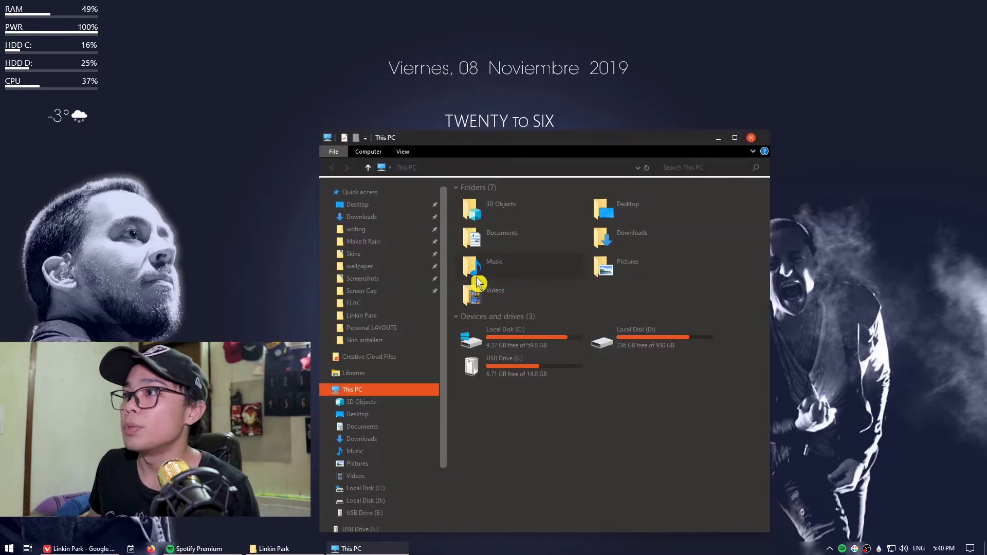
double_click(524, 345)
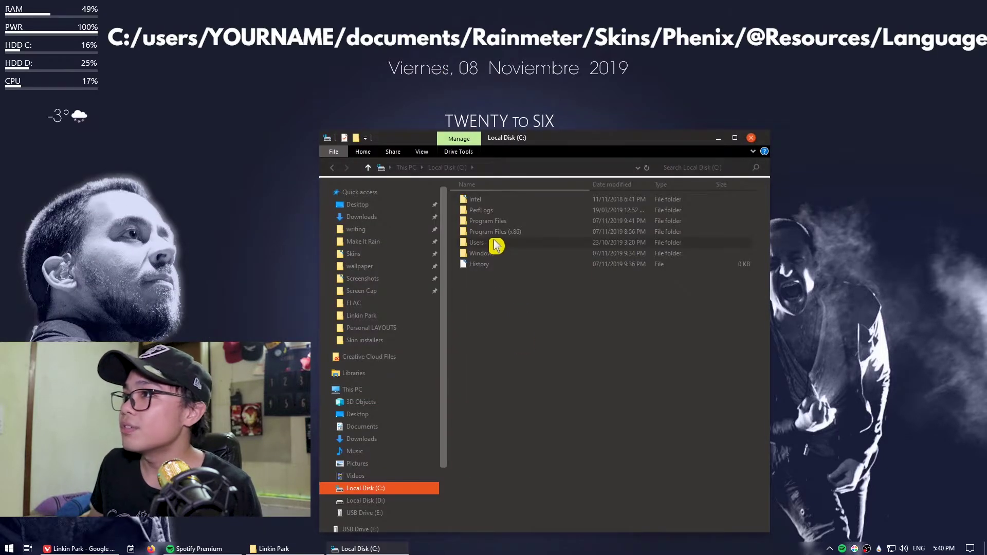
double_click(476, 243)
double_click(491, 201)
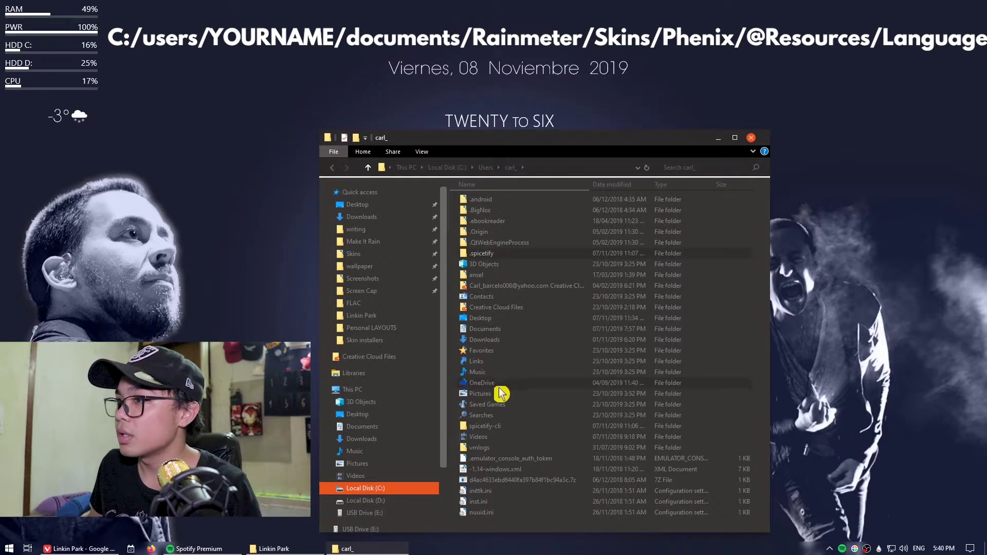
double_click(486, 329)
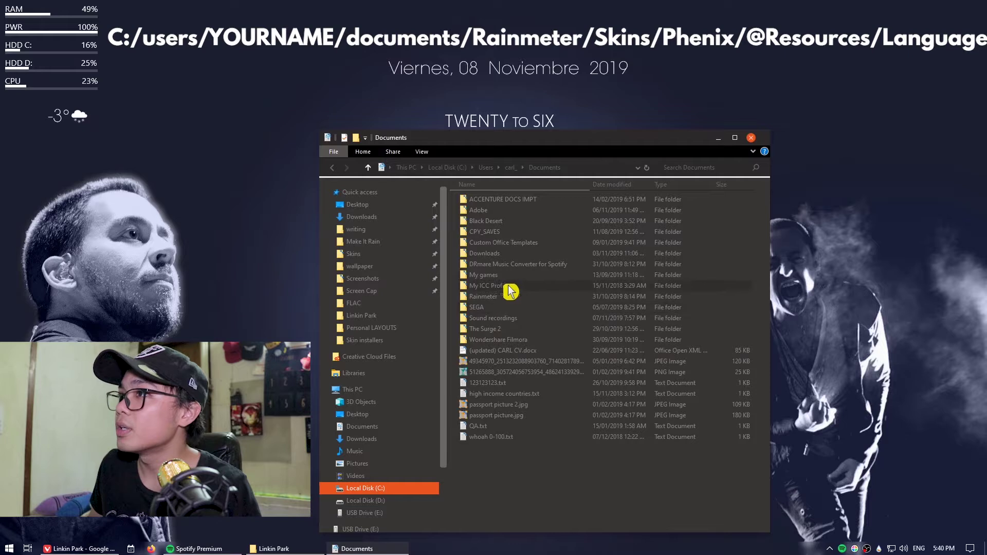
double_click(496, 298)
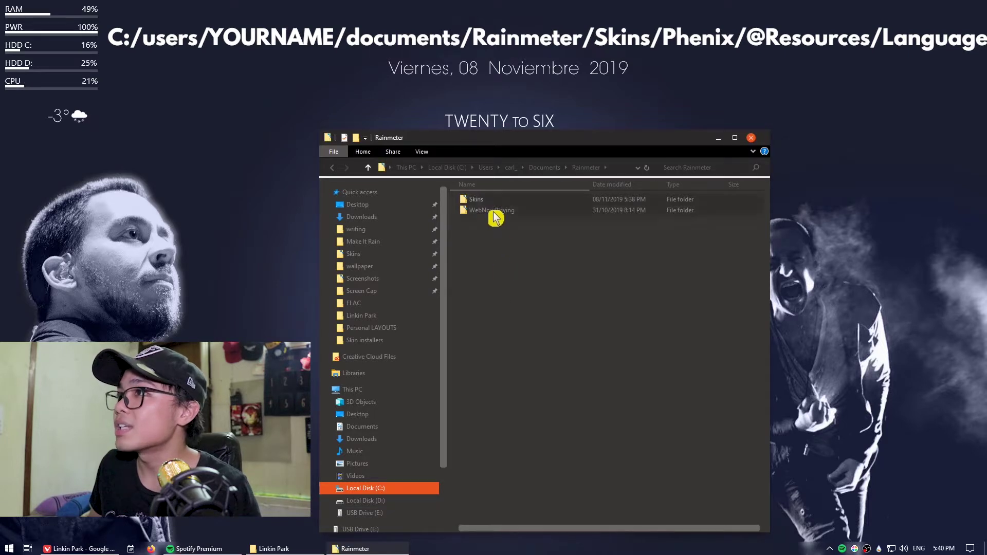
double_click(476, 200)
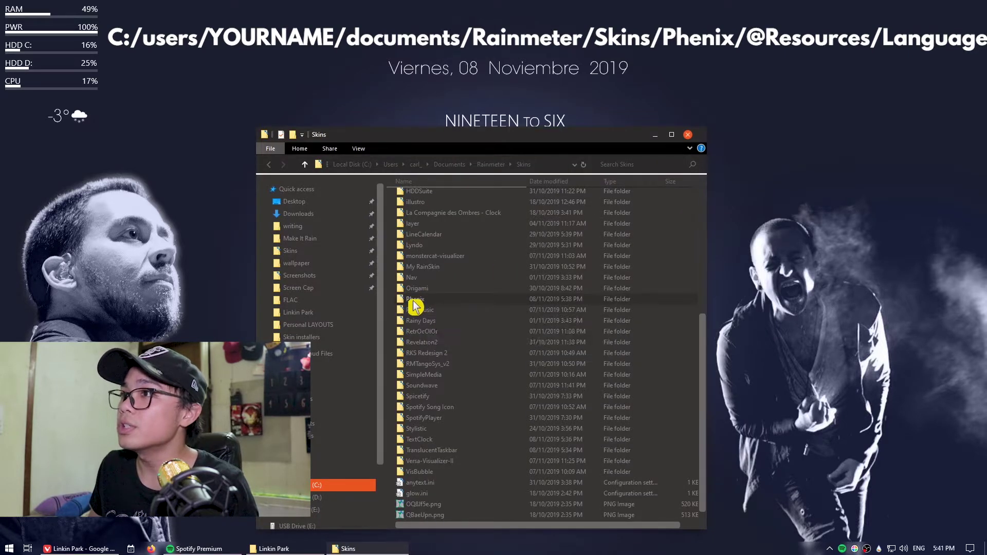
double_click(412, 300)
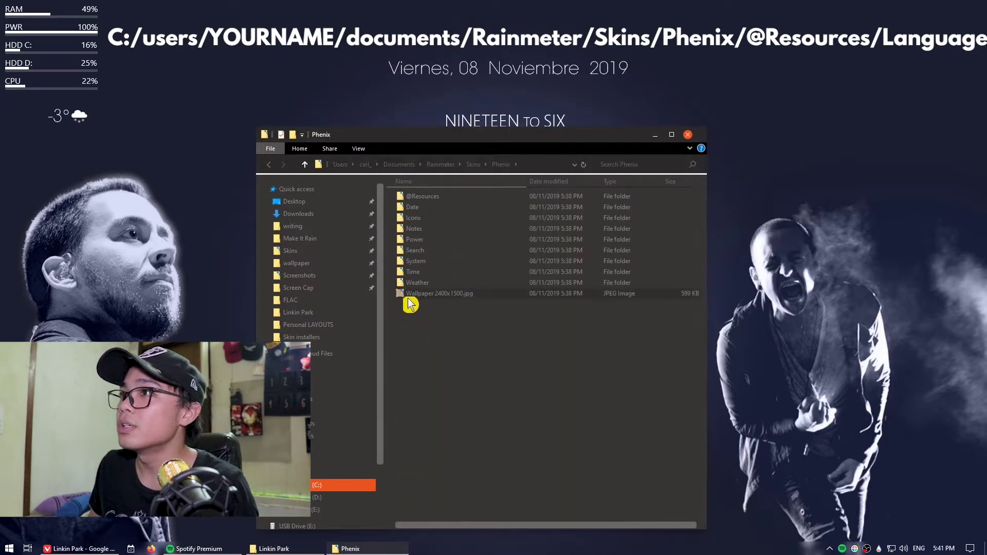
double_click(419, 197)
double_click(436, 218)
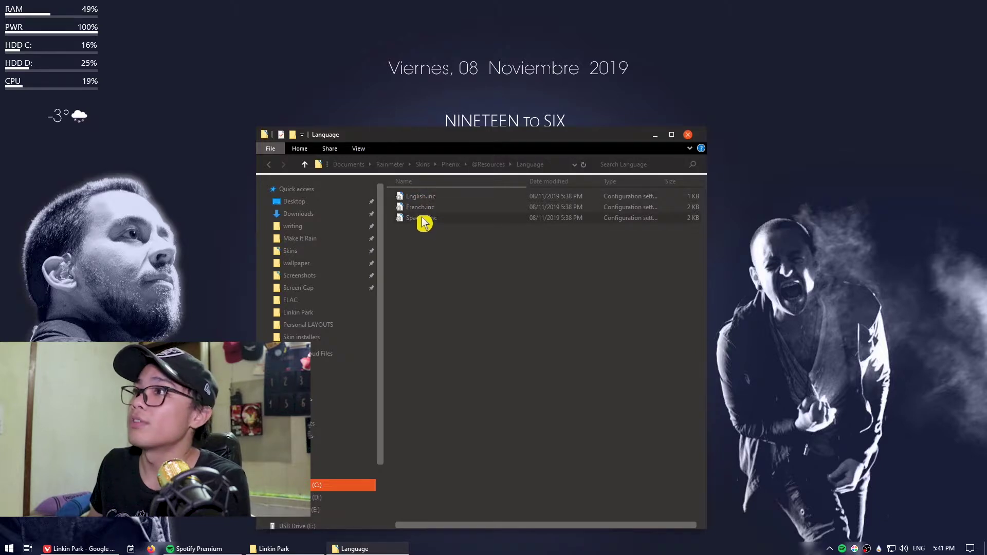
Delete the French and Spanish language files, leaving only English.inc, then close the folder and refresh all Rainmeter skins.
left_click_drag(427, 254, 419, 213)
key("Delete")
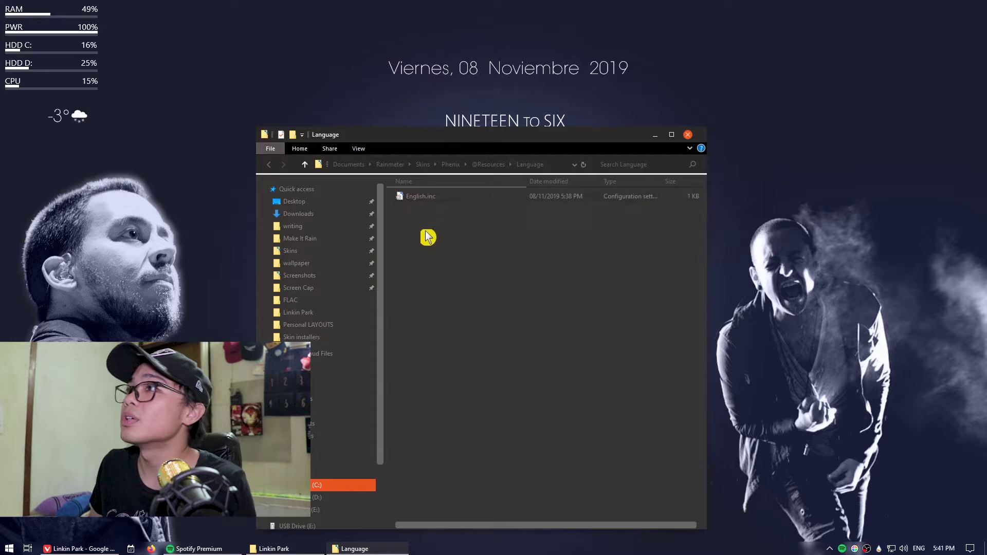
left_click(689, 135)
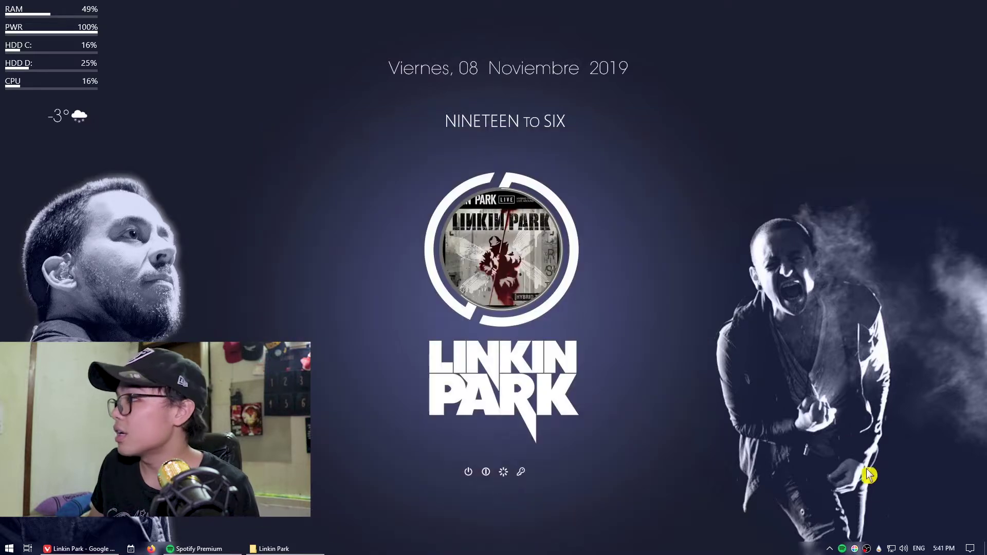
right_click(884, 551)
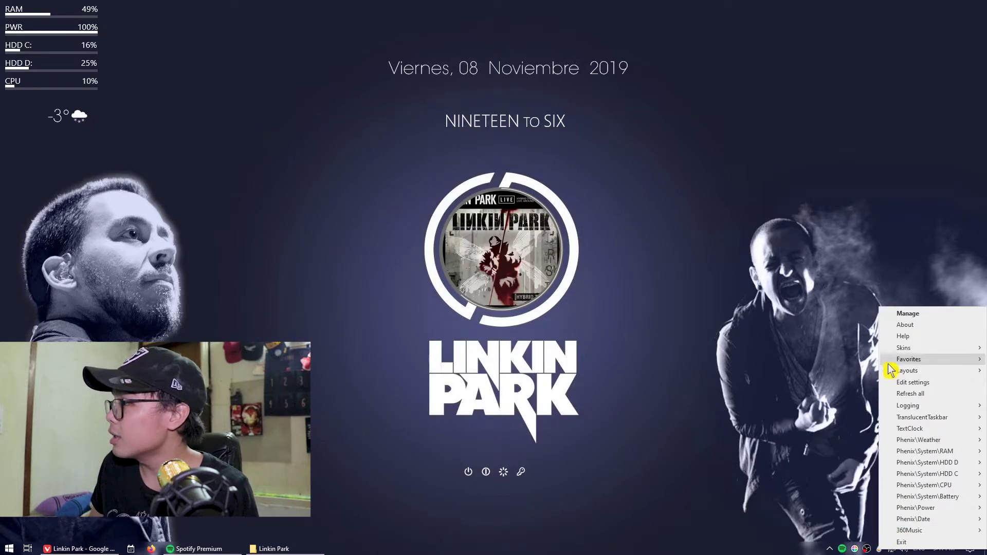
left_click(908, 394)
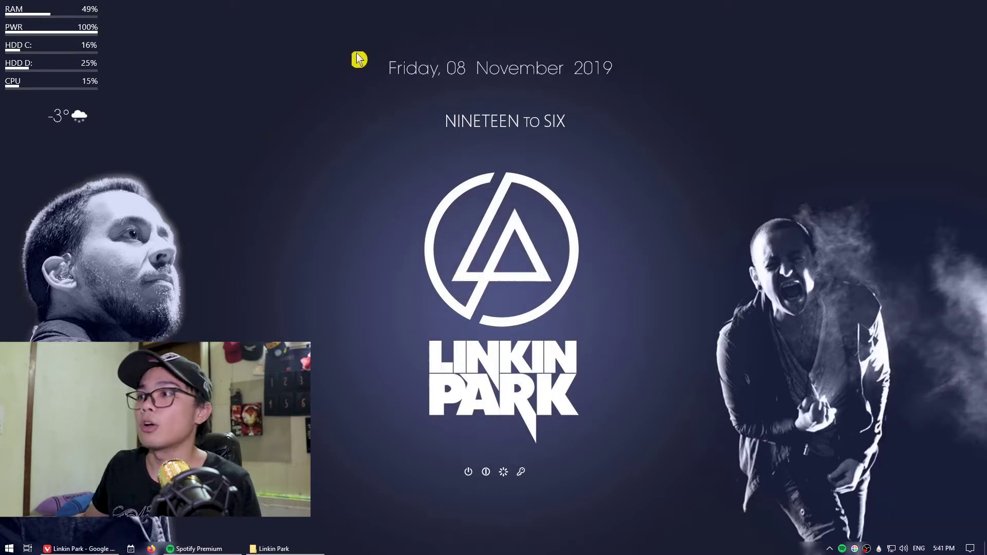
Check the pop-up labels of the Phenix power buttons below the Linkin Park logo.
left_click(469, 473)
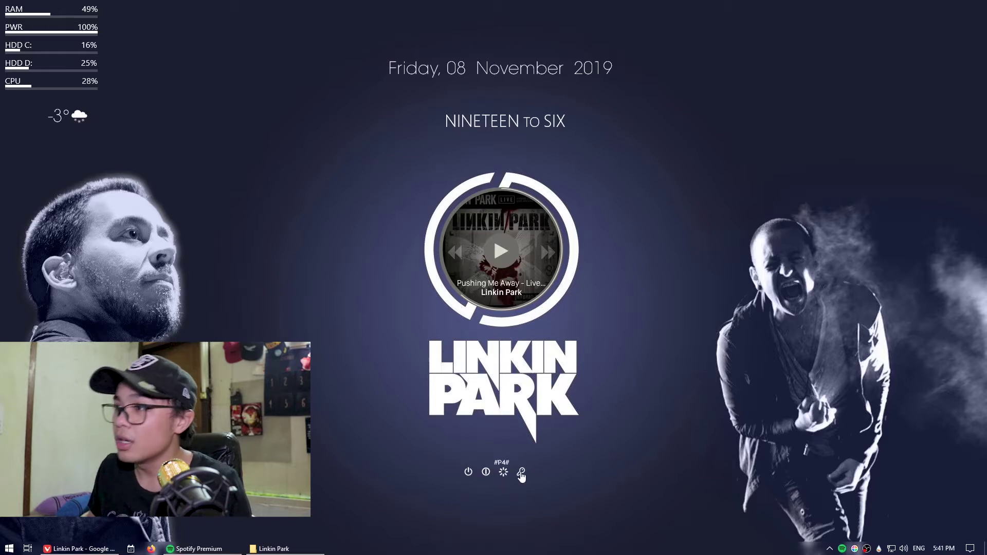
right_click(492, 486)
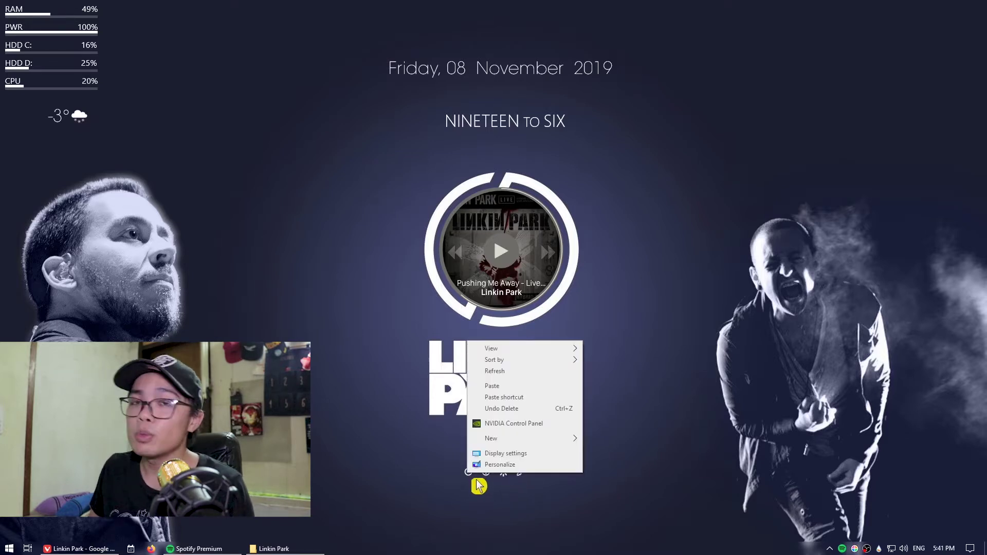
left_click(669, 328)
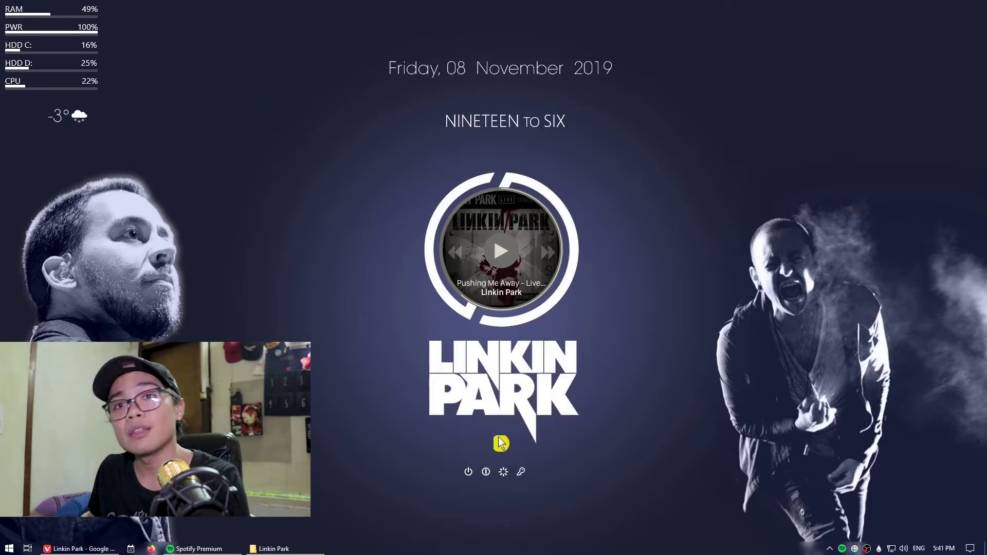
Open the Phenix Power skin's Power.ini for editing and find P1 in the power button text section.
right_click(469, 473)
left_click(471, 437)
scroll(232, 288, "down", 7)
left_click(138, 303)
key("ctrl+f")
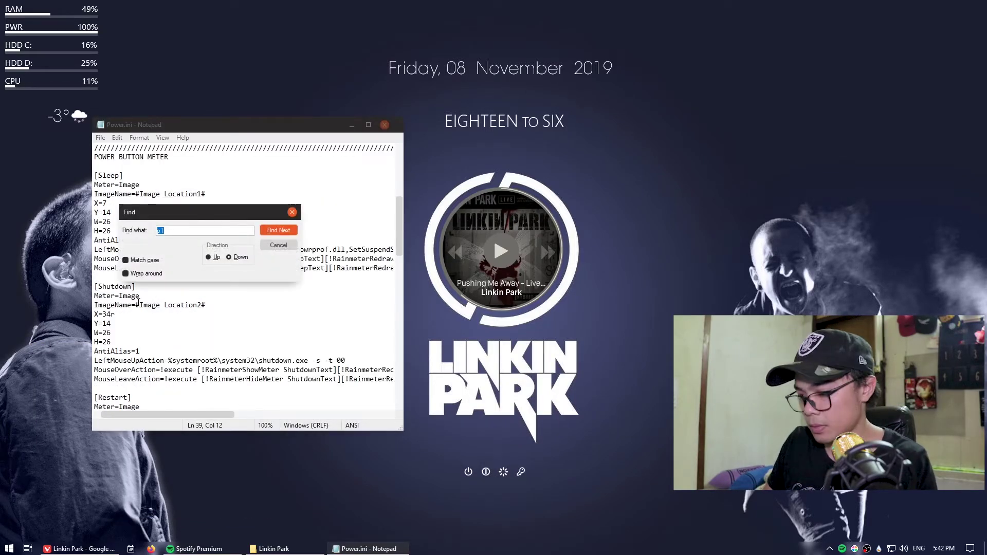
type("P1")
key("Return")
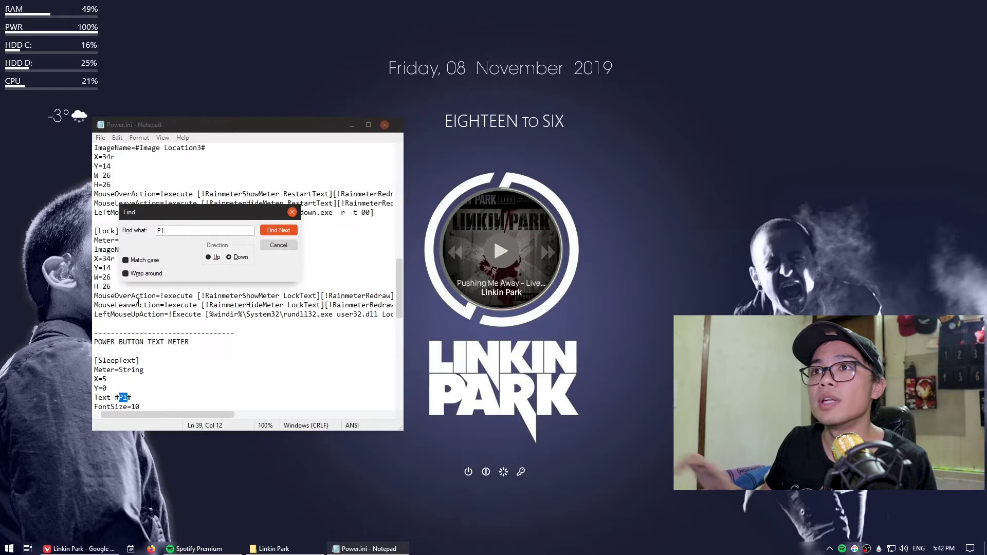
key("Escape")
scroll(153, 303, "down", 4)
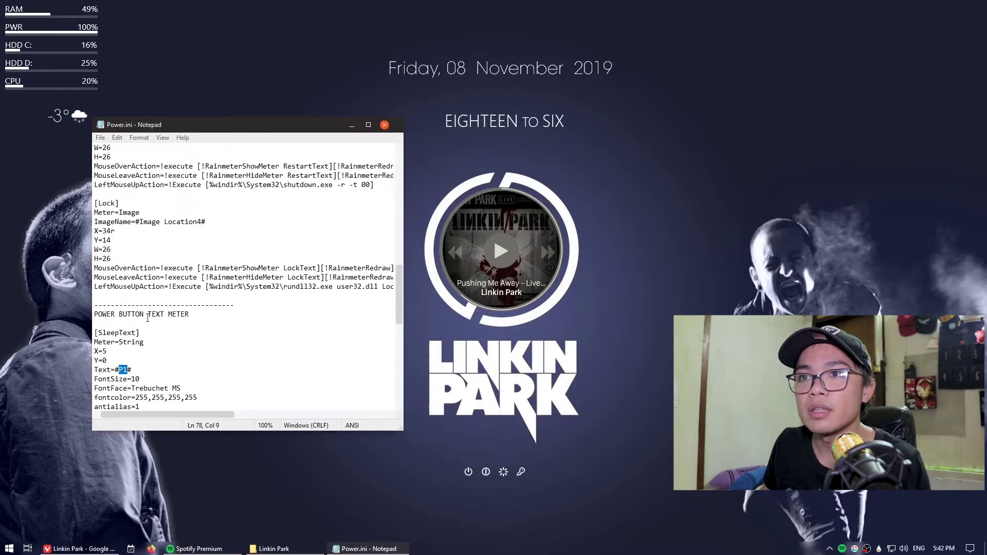
Replace the Text values #P1#, #P2#, #P3# and #P4# in Power.ini with Sleep, Shutdown, Restart and Lock.
left_click_drag(140, 250, 119, 251)
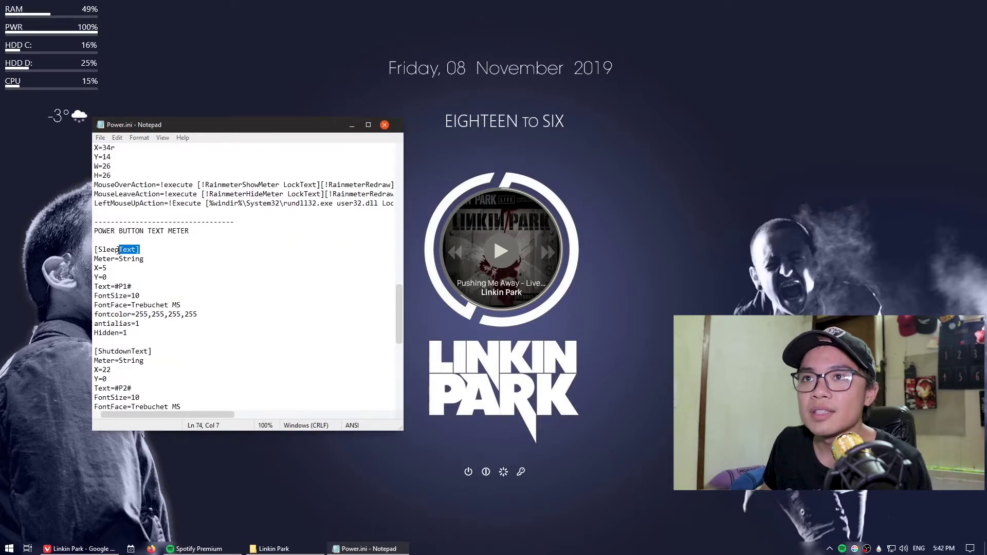
left_click(140, 288)
type("sLEEP")
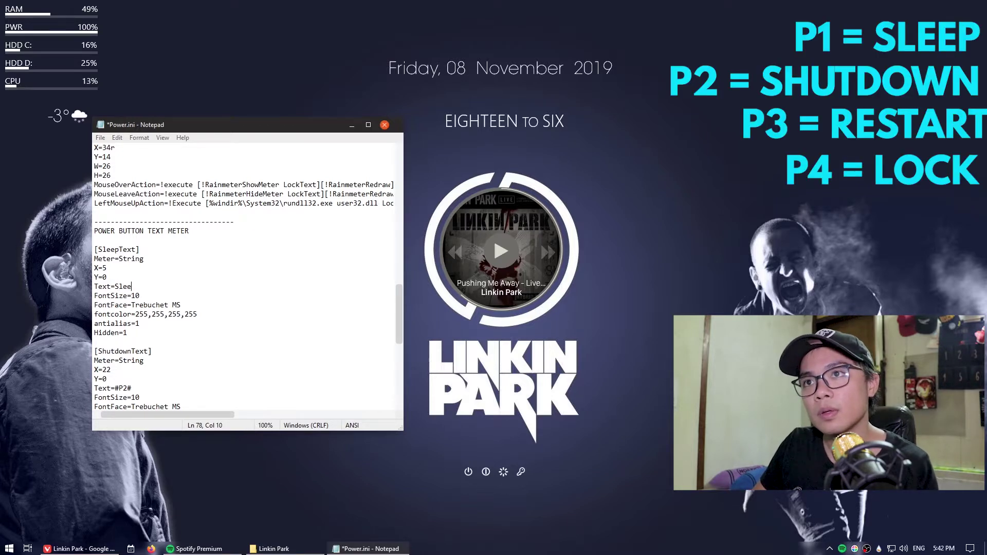
scroll(139, 309, "down", 3)
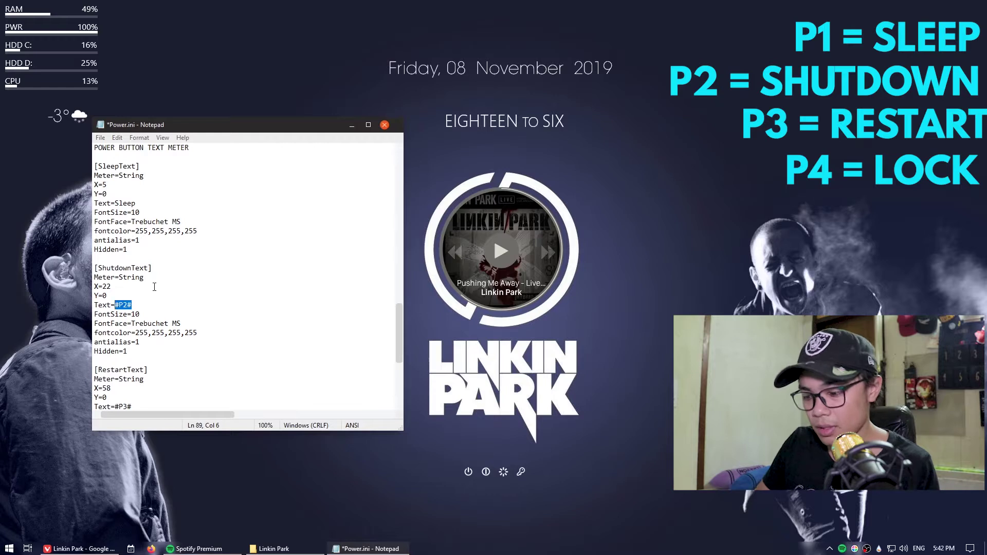
type("down")
scroll(186, 276, "down", 2)
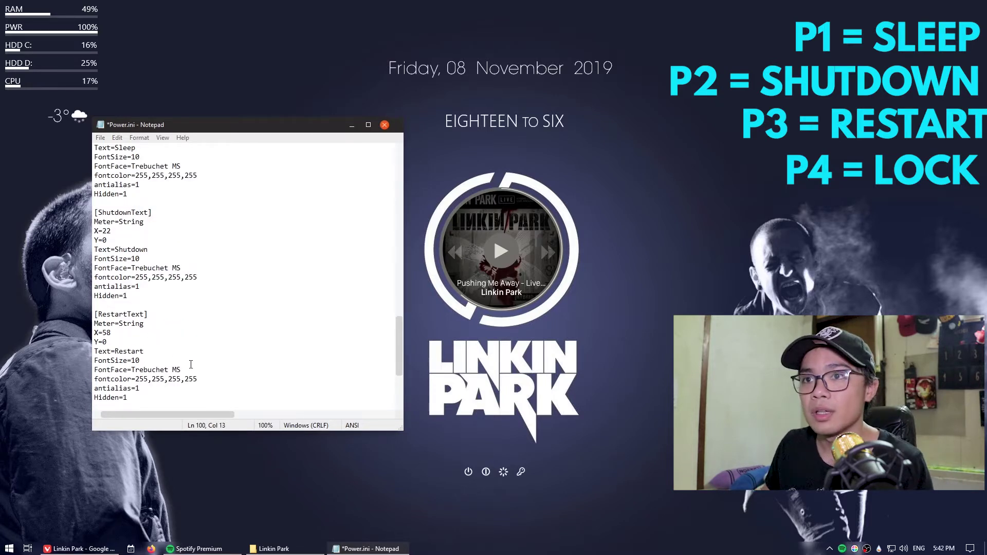
scroll(180, 358, "down", 3)
type("Lock")
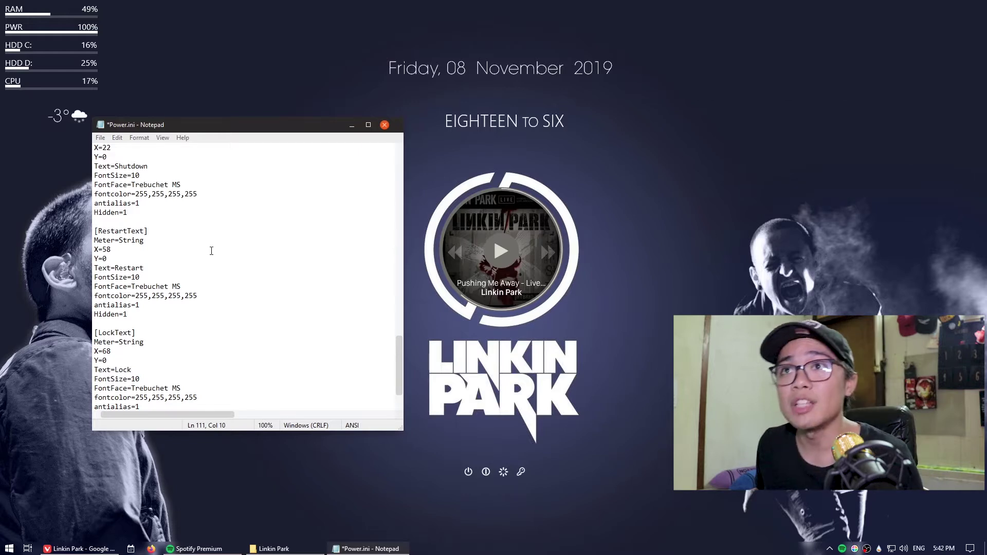
Save and close Power.ini, then refresh all Rainmeter skins to apply the new power button labels.
left_click(101, 138)
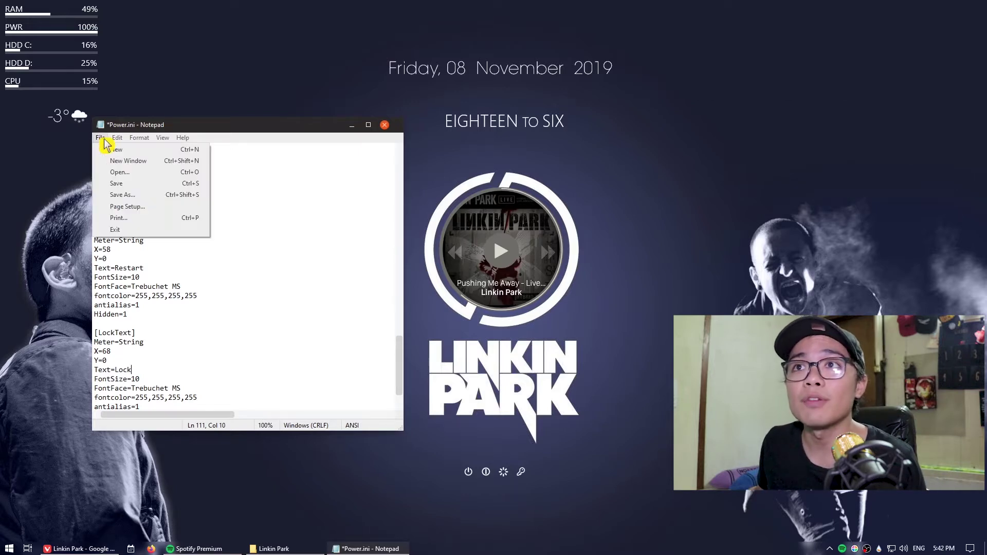
left_click(110, 186)
left_click(387, 127)
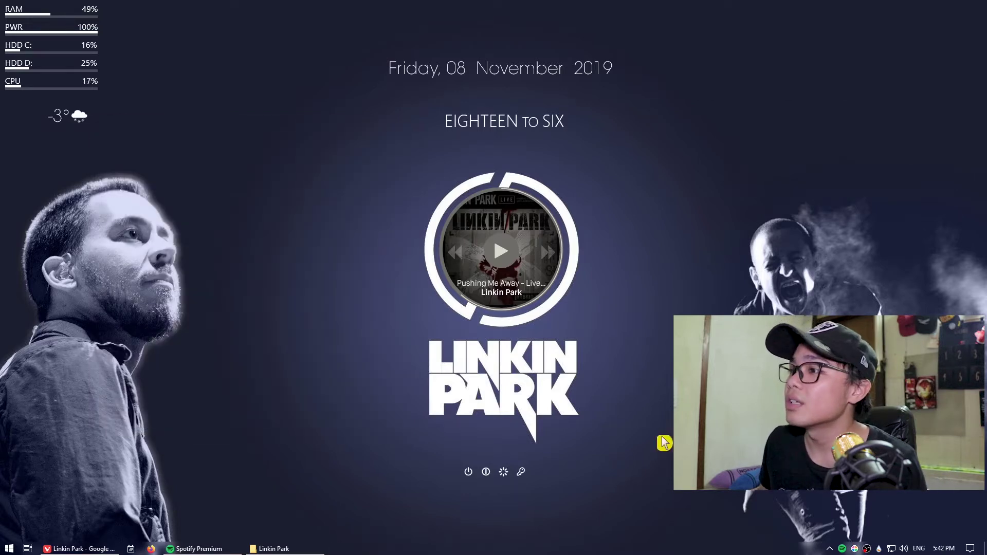
right_click(864, 549)
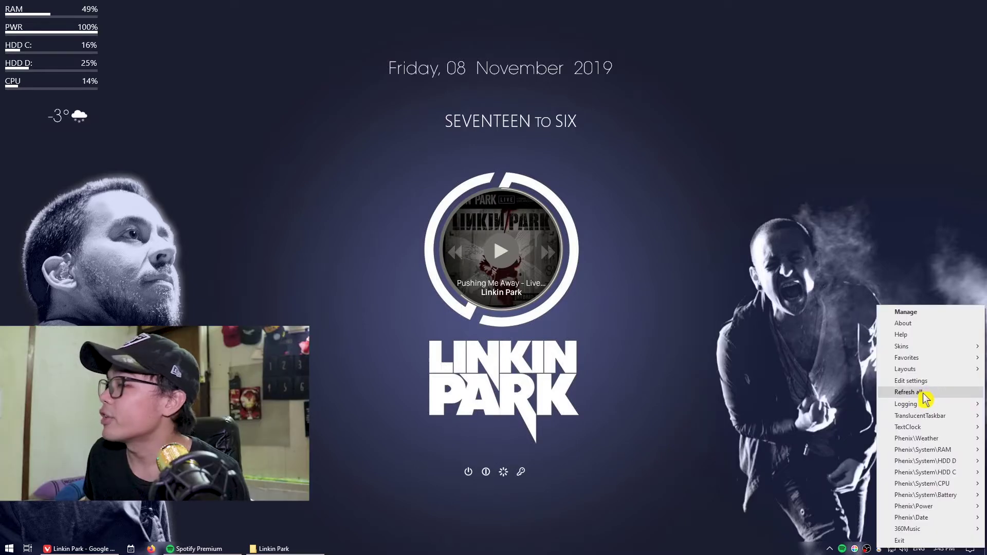
left_click(923, 394)
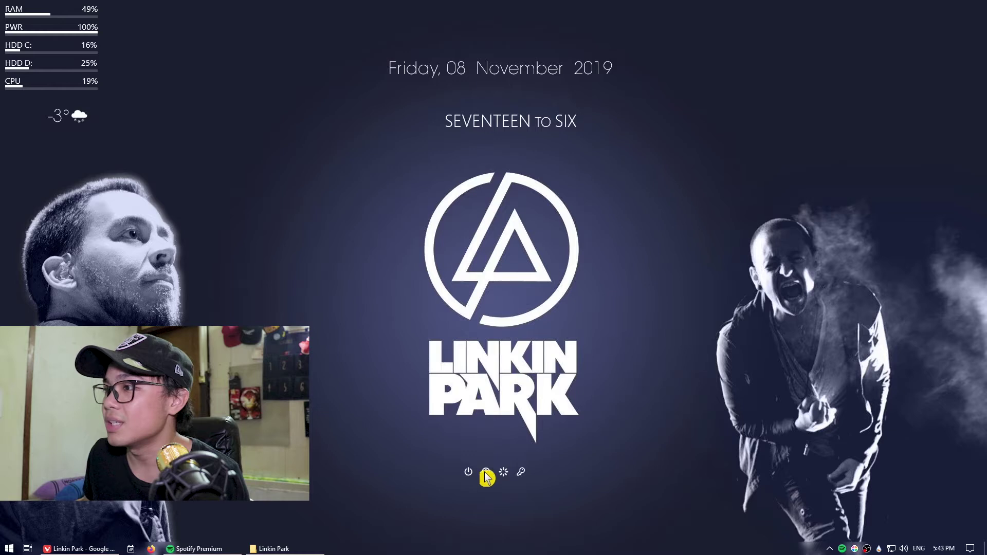
left_click(522, 477)
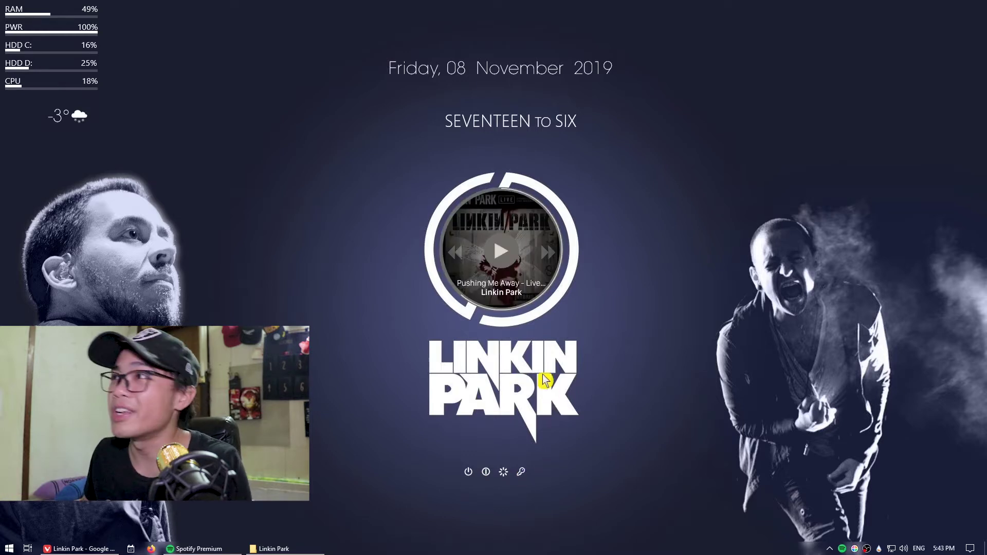
Install the Fountain of Colors skin package from the Linkin Park folder with its included skins loaded.
key("alt+Tab")
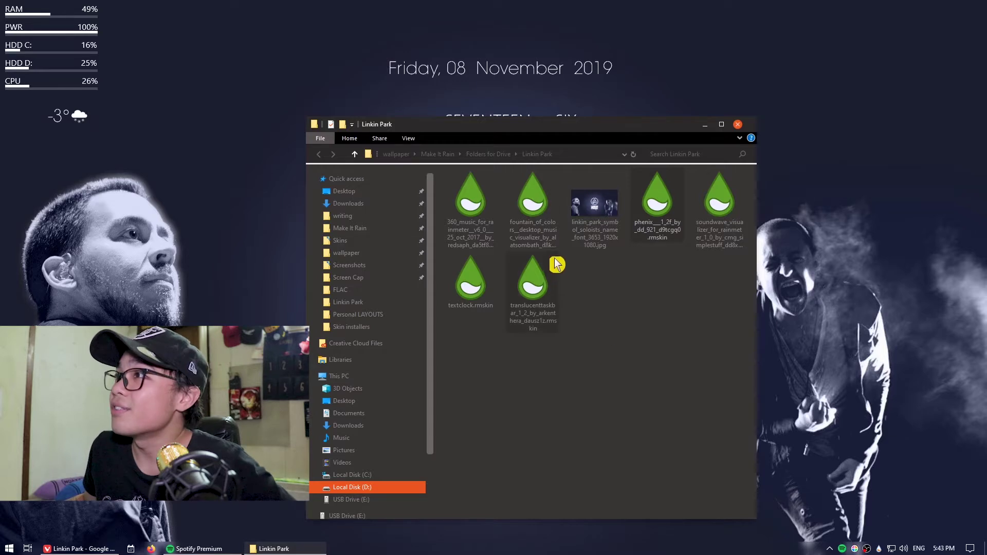
double_click(541, 213)
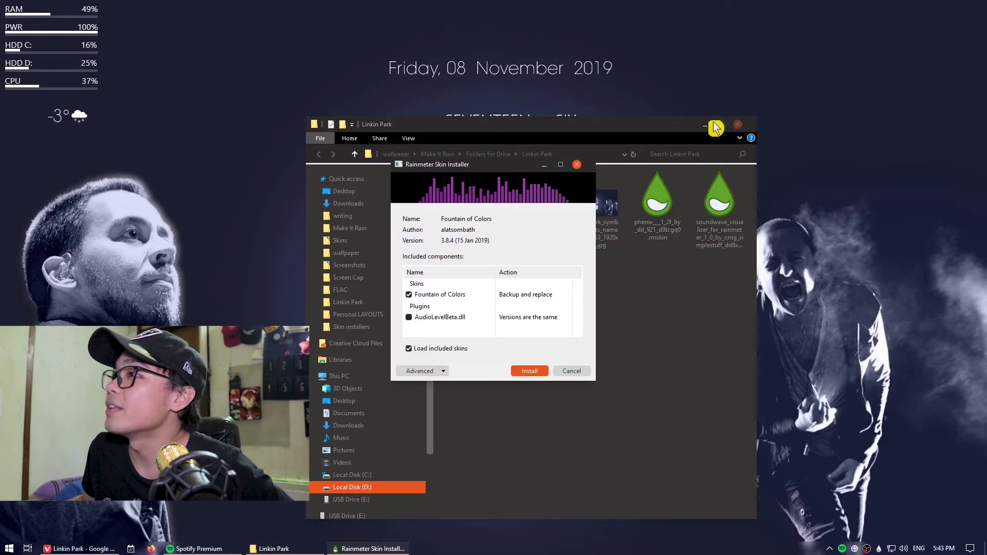
left_click(705, 124)
left_click(529, 371)
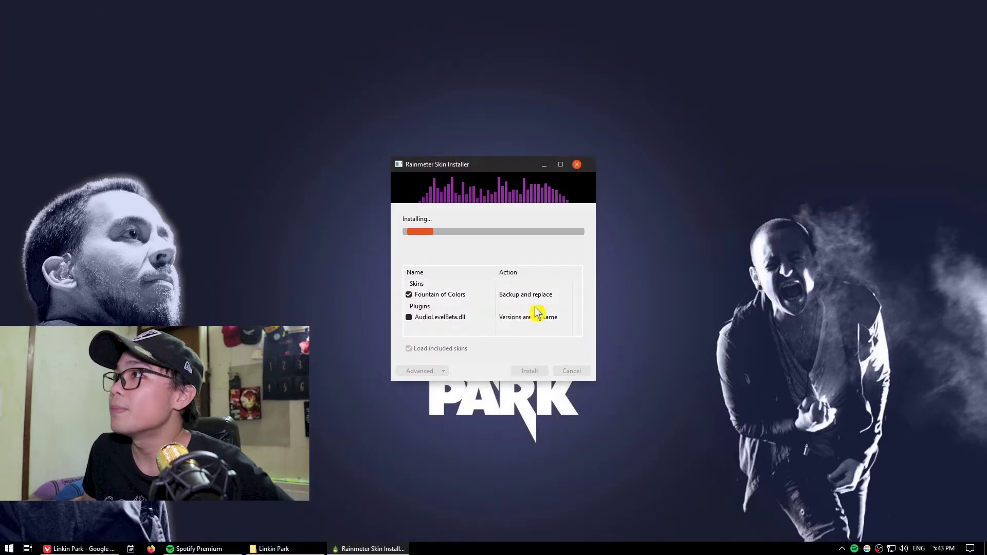
Rotate the Fountain of Colors visualizer to 90 degrees with Invert enabled and place it between the bearded portrait and the album ring.
left_click_drag(848, 86, 877, 84)
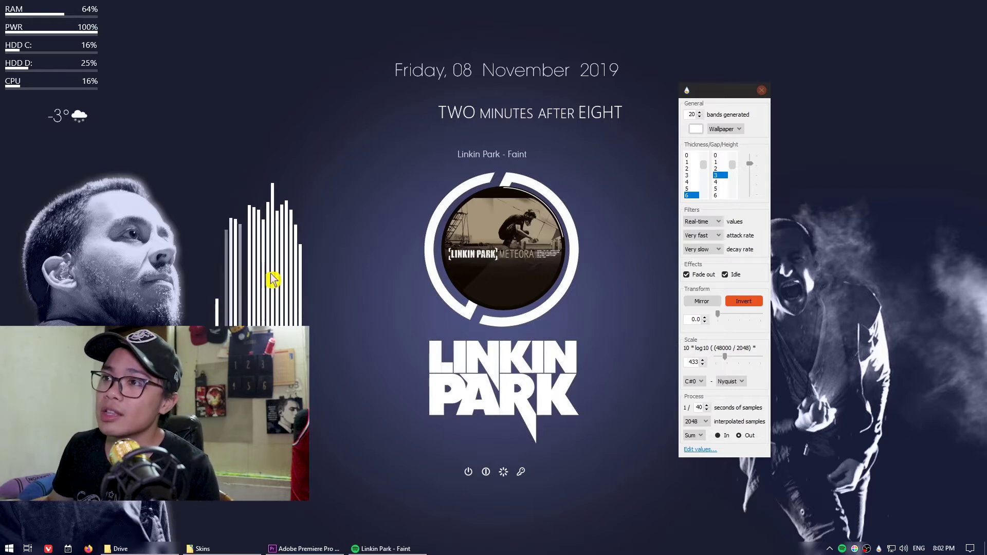
left_click_drag(297, 255, 338, 223)
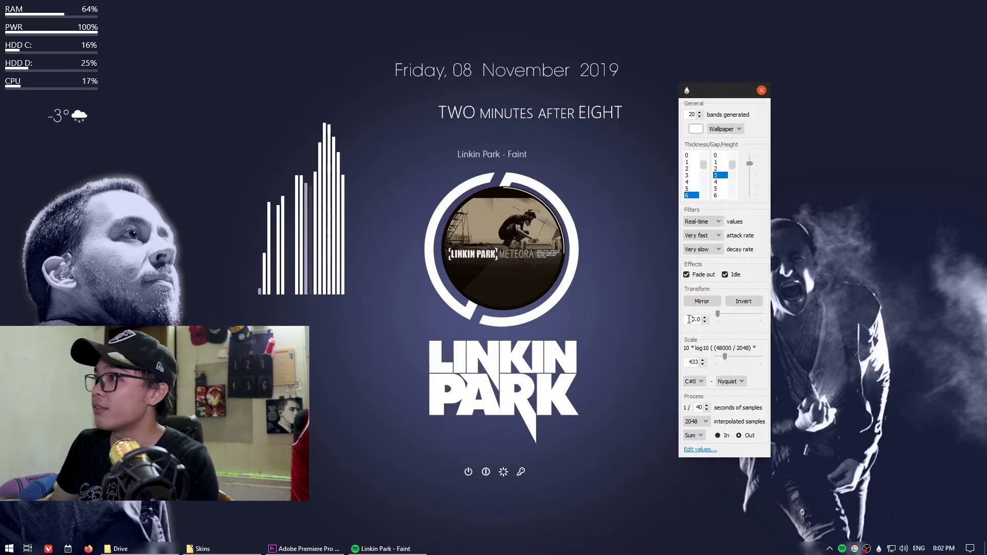
type("9")
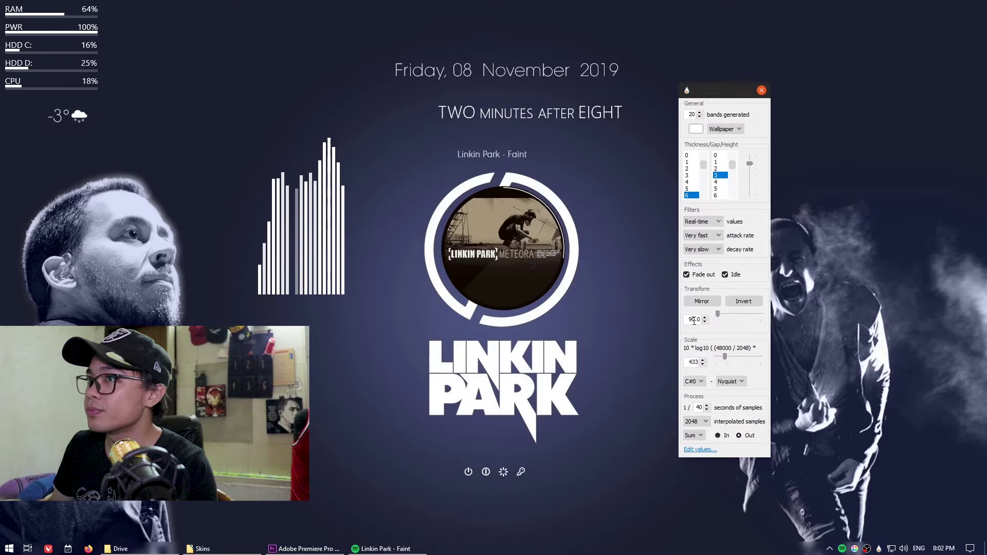
left_click(744, 304)
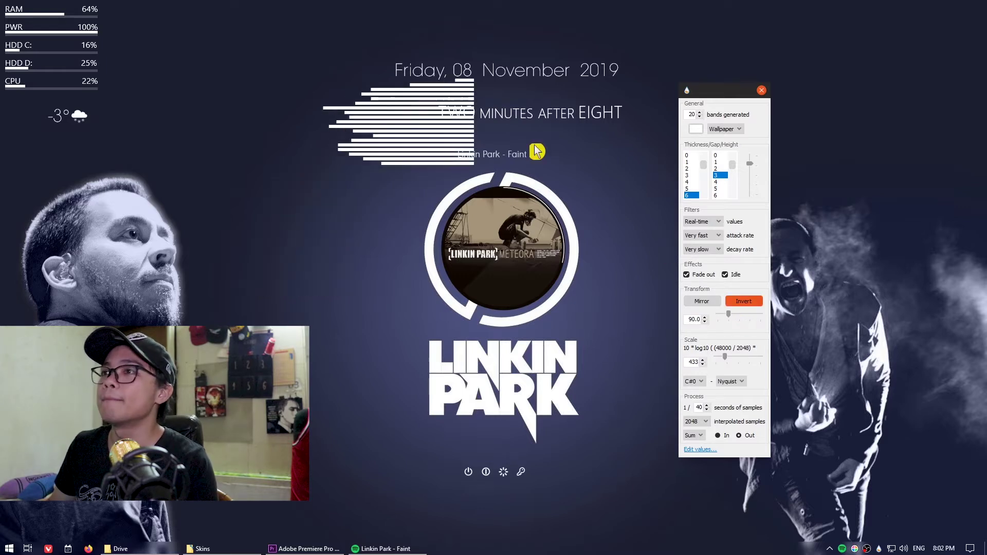
left_click_drag(332, 215, 300, 267)
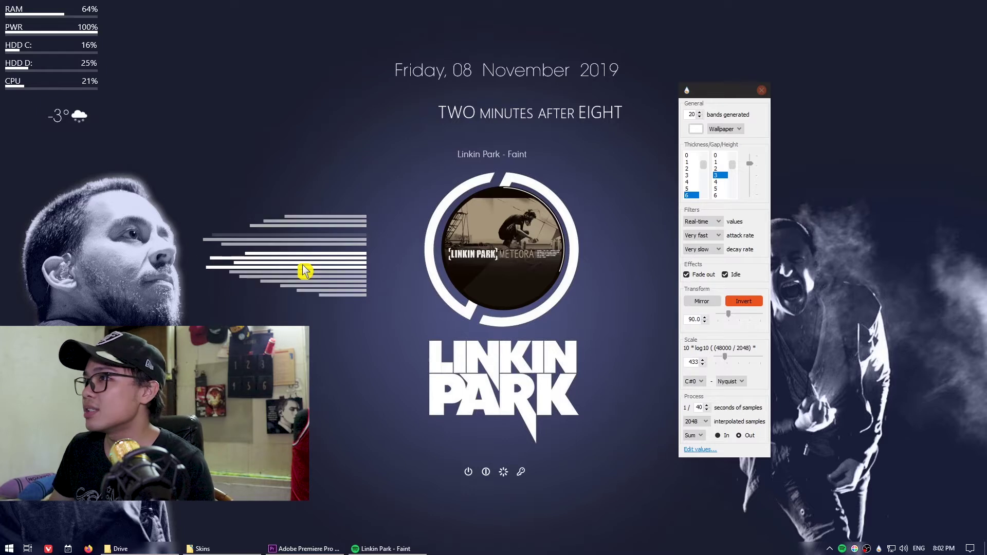
Load Fountain of Colors' Clone.ini, position the cloned visualizer just below the original, and close the original's settings window.
right_click(339, 269)
mouse_move(397, 309)
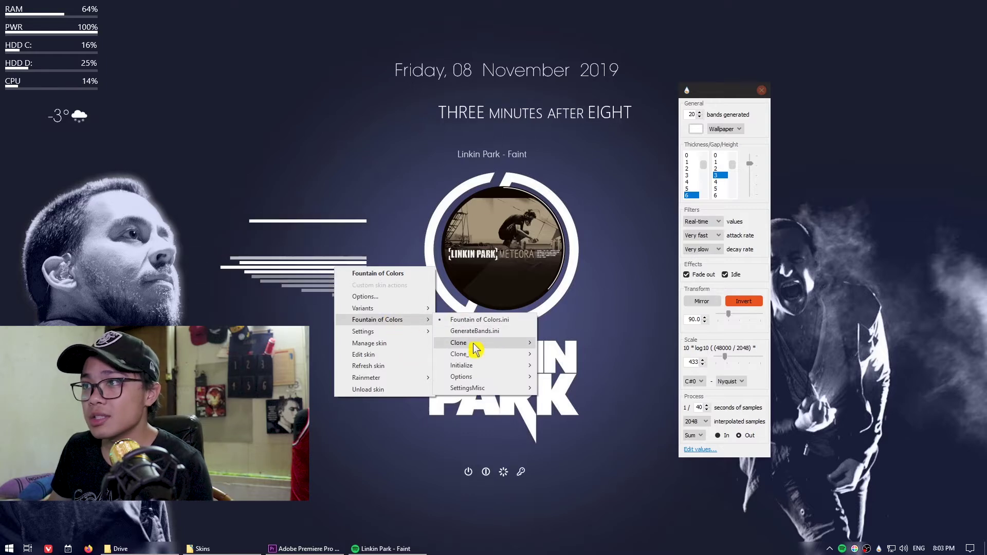
mouse_move(474, 346)
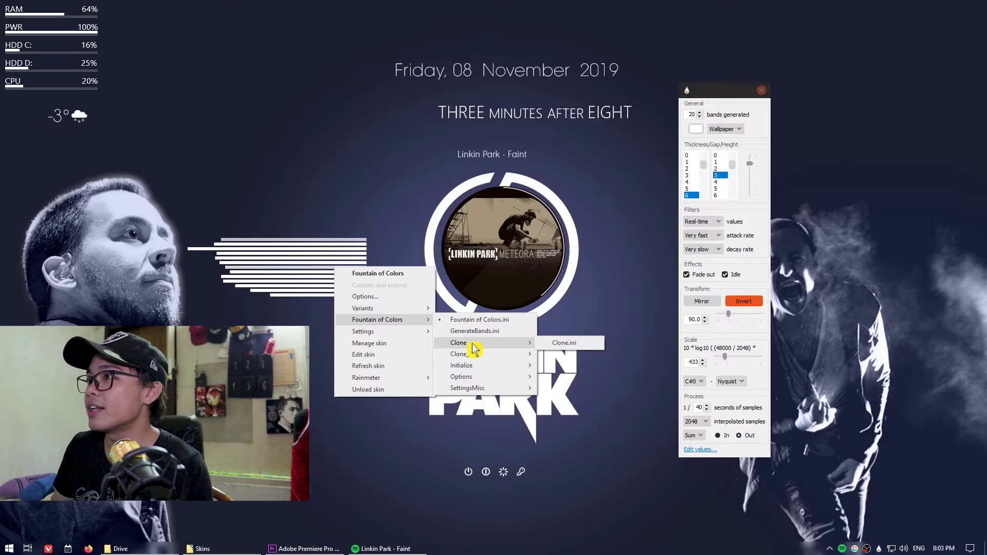
left_click(565, 343)
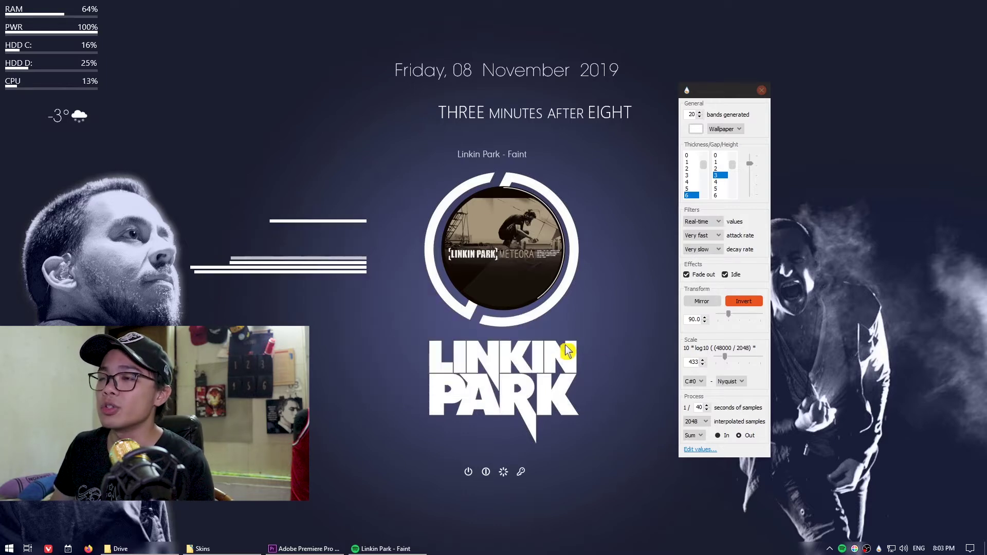
mouse_move(364, 237)
left_mouse_down()
mouse_move(381, 341)
mouse_move(359, 370)
mouse_move(344, 354)
left_mouse_up()
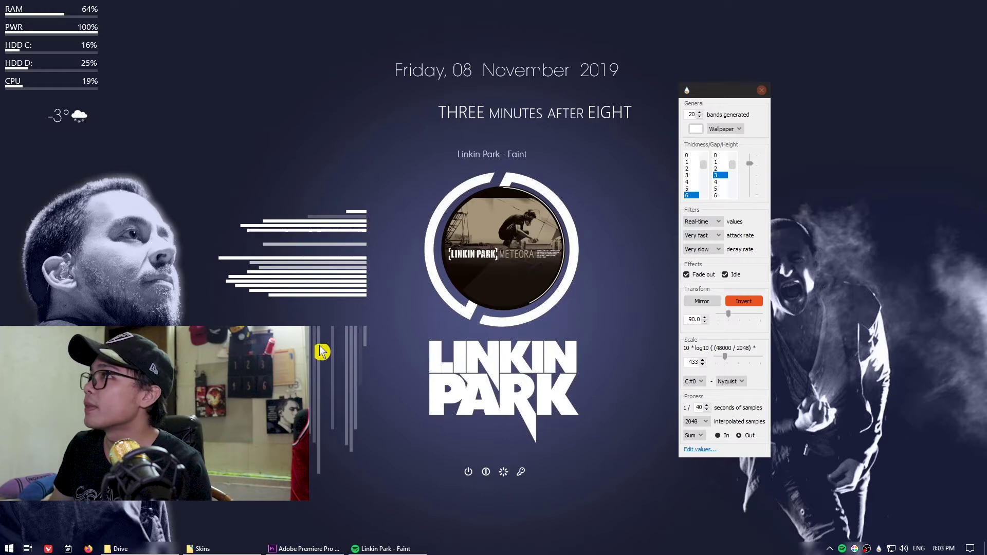
left_click(762, 91)
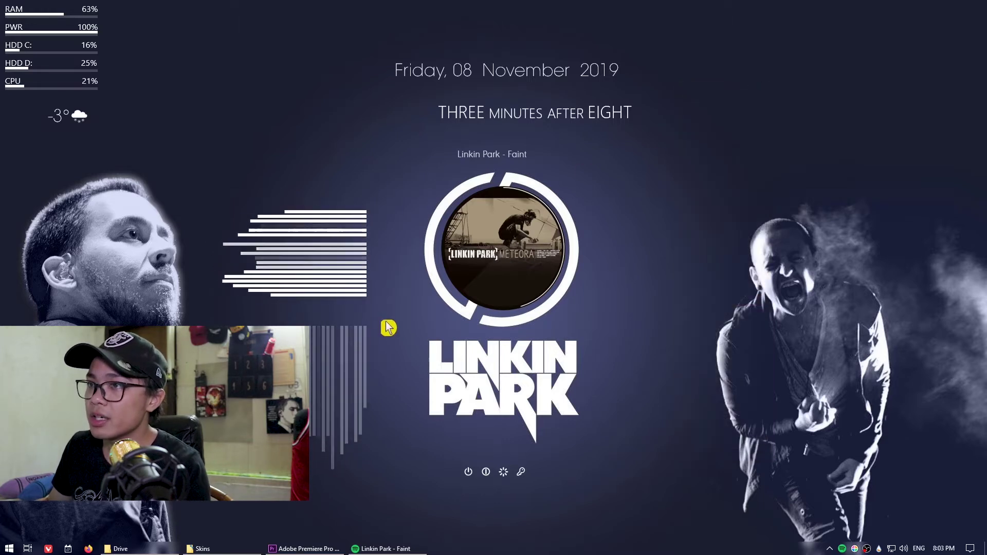
Set the cloned visualizer's rotation to 270 degrees with Invert off, and close its settings window.
right_click(329, 360)
right_click(329, 348)
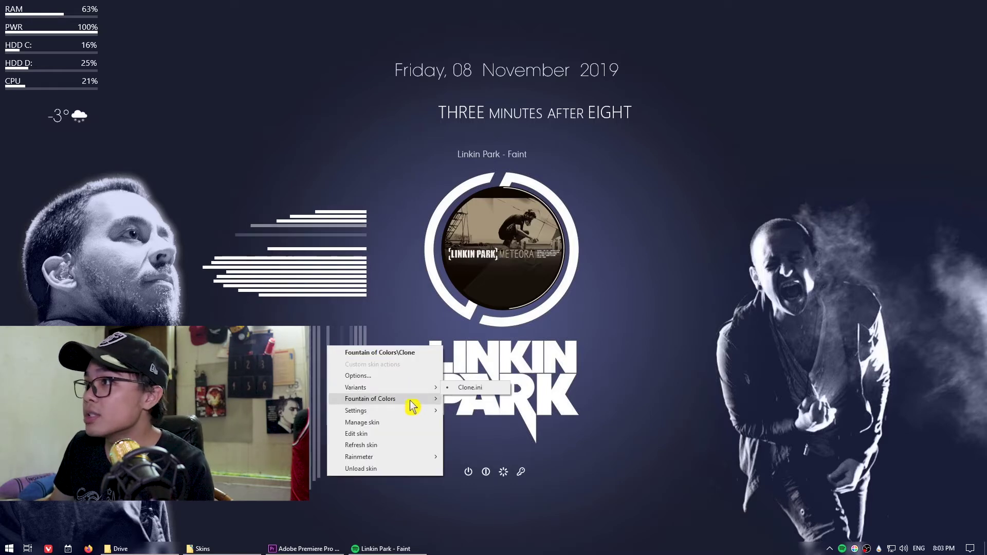
left_click(458, 399)
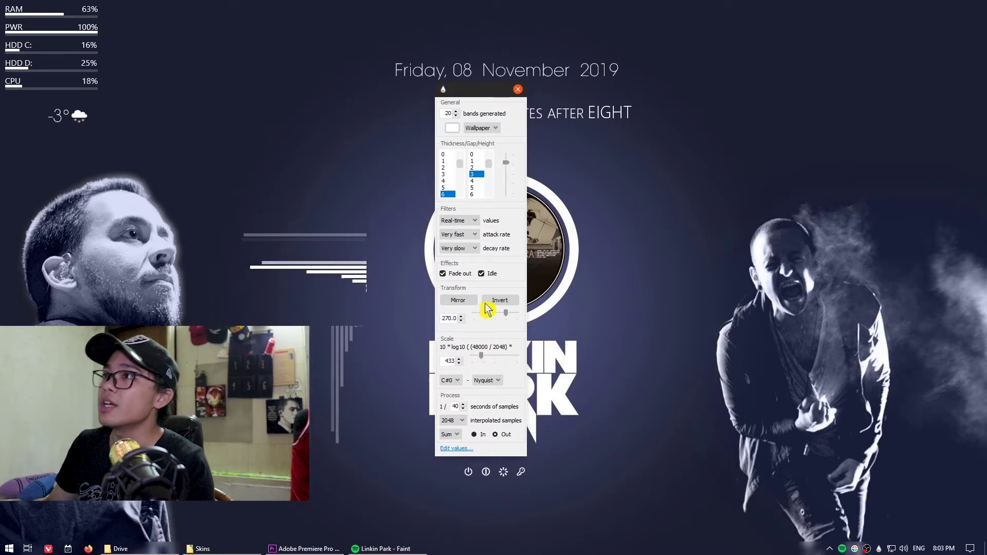
left_click_drag(495, 313, 505, 312)
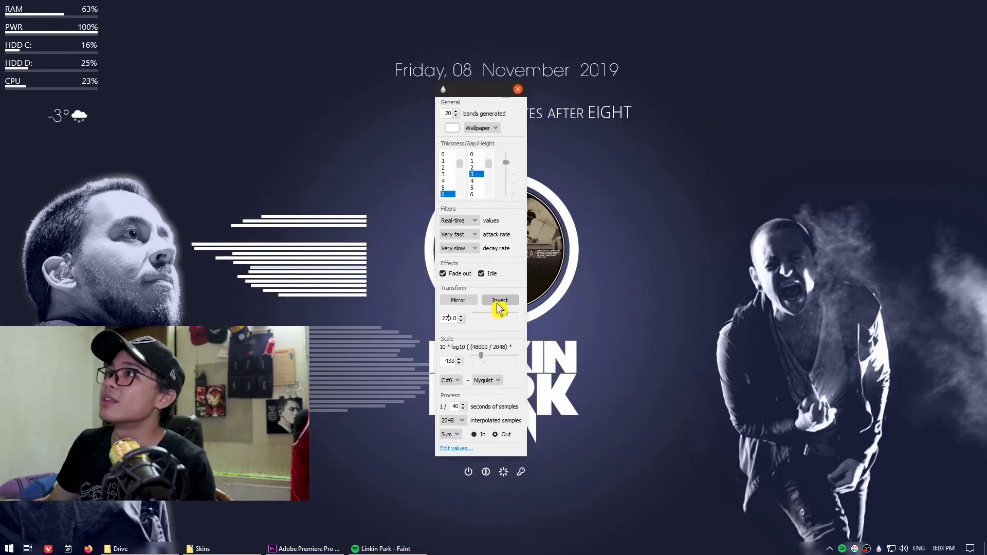
left_click(518, 89)
Place both visualizers back to back at the centre of the Linkin Park ring, with the album disc moved aside and returned over them.
left_click_drag(512, 219, 323, 60)
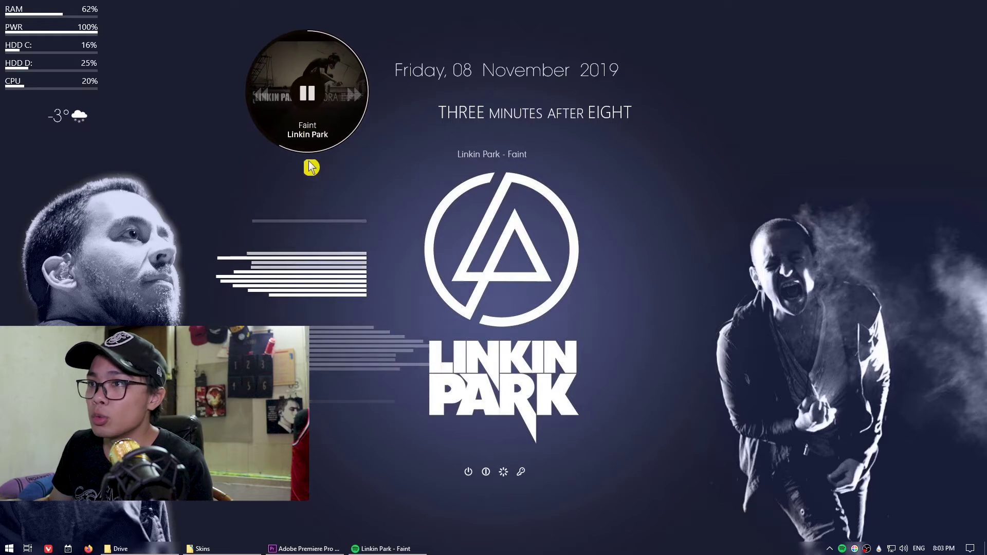
right_click(340, 344)
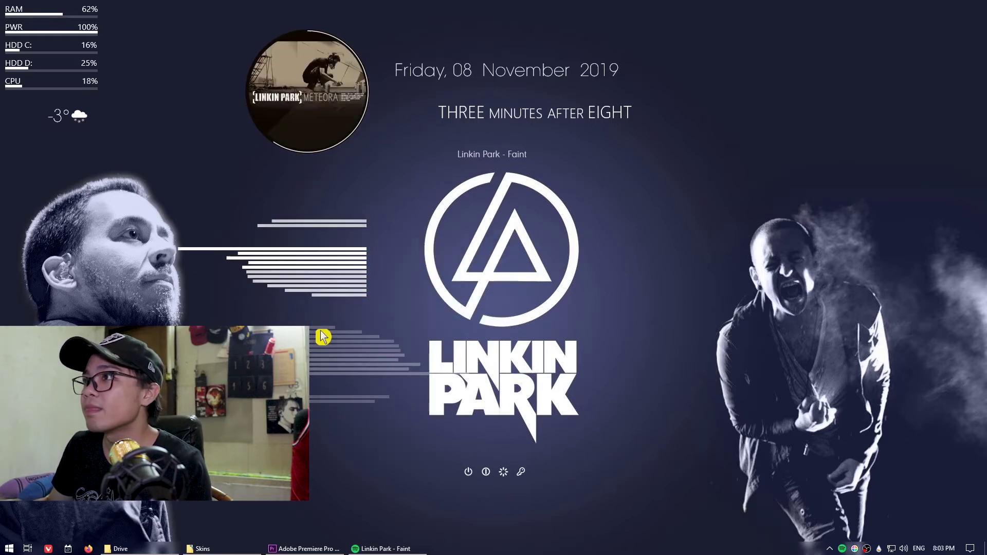
left_click_drag(353, 332, 520, 250)
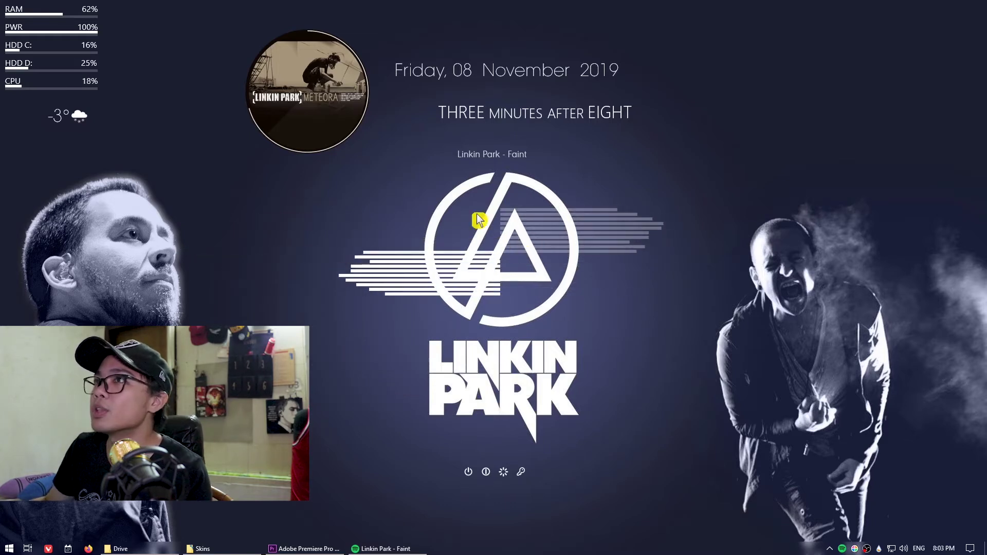
mouse_move(346, 91)
left_click_drag(318, 56, 515, 215)
Centre the text clock and the date line above the song title and album ring.
left_click_drag(533, 117, 508, 119)
mouse_move(513, 74)
left_mouse_down()
mouse_move(500, 73)
mouse_move(511, 73)
left_mouse_up()
left_click_drag(512, 115, 513, 118)
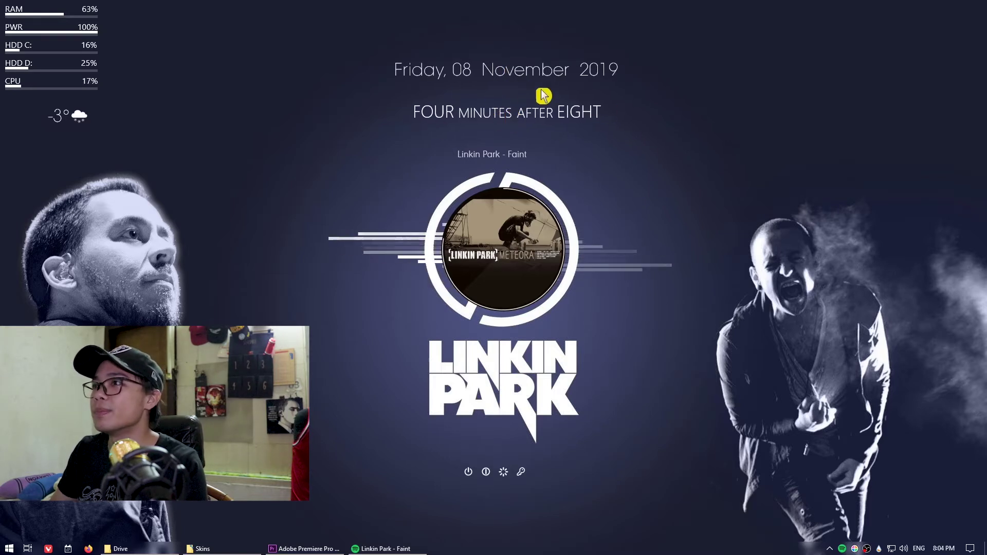
left_click(547, 202)
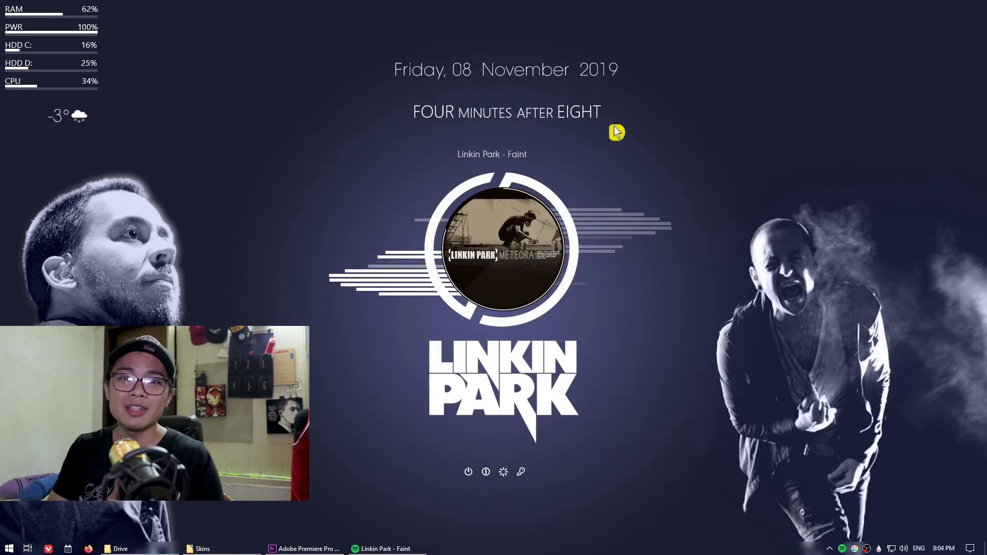